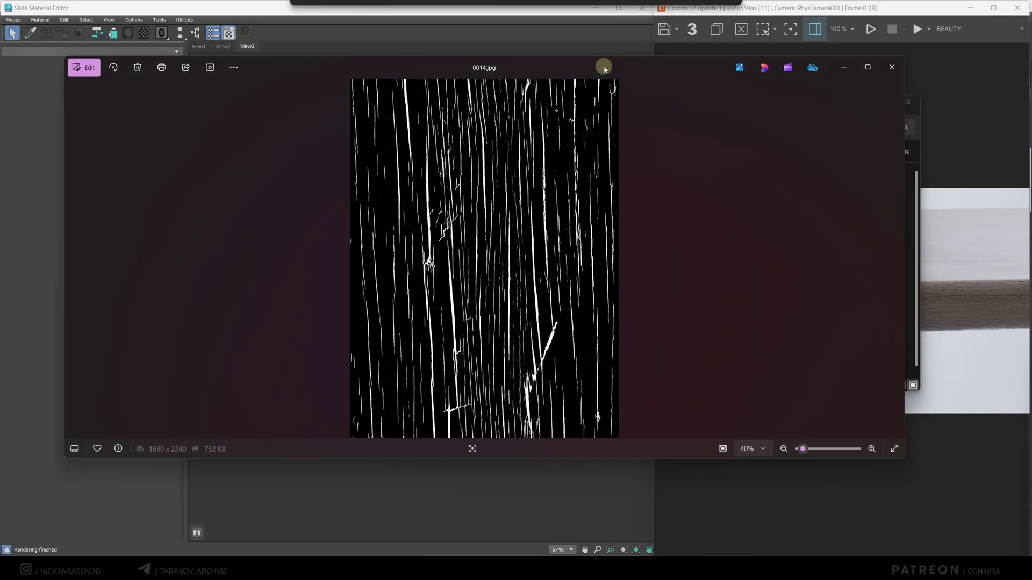
- Bring the 0014.jpg crack texture from the 03 Wood folder into the material graph as a bitmap, placed near the colour maps
click(891, 66)
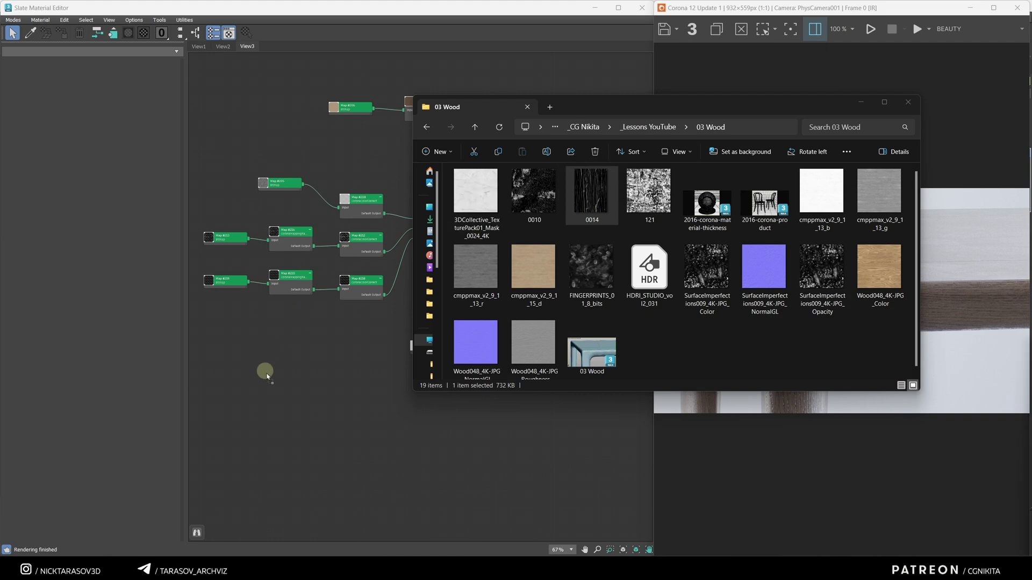
drag(267, 376, 292, 411)
click(332, 449)
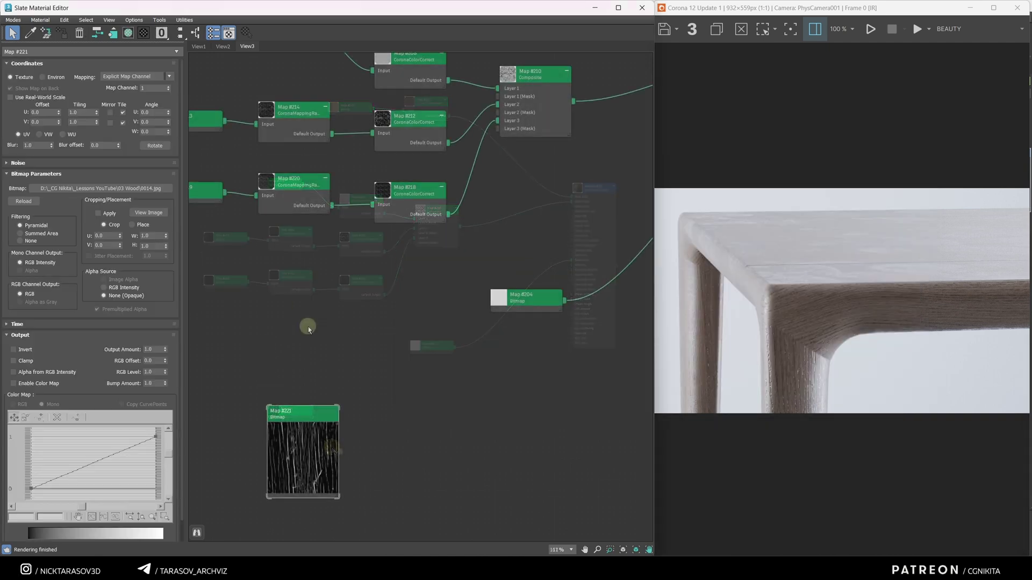
scroll(307, 360, down, 3)
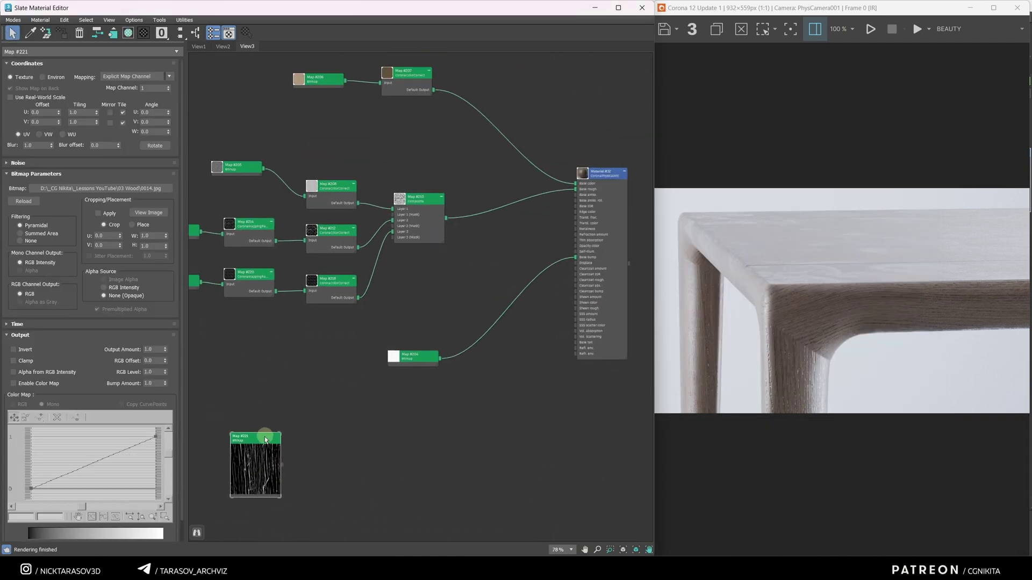
drag(265, 438, 548, 68)
middle_drag(472, 149, 411, 285)
scroll(498, 279, up, 4)
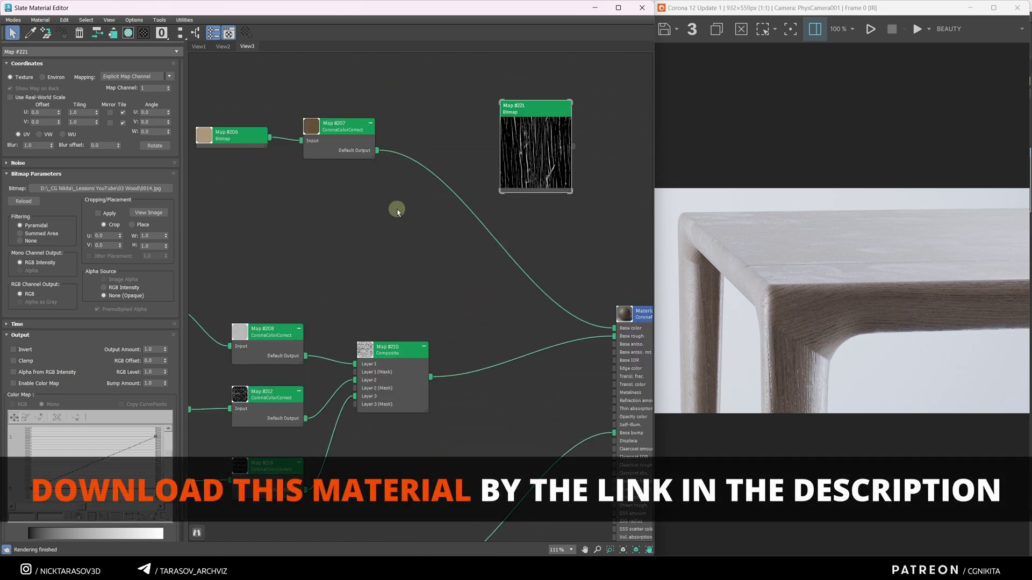
- Add a Mix map between the base colour's CoronaColorCorrect node and the material
right_click(397, 210)
mouse_move(430, 225)
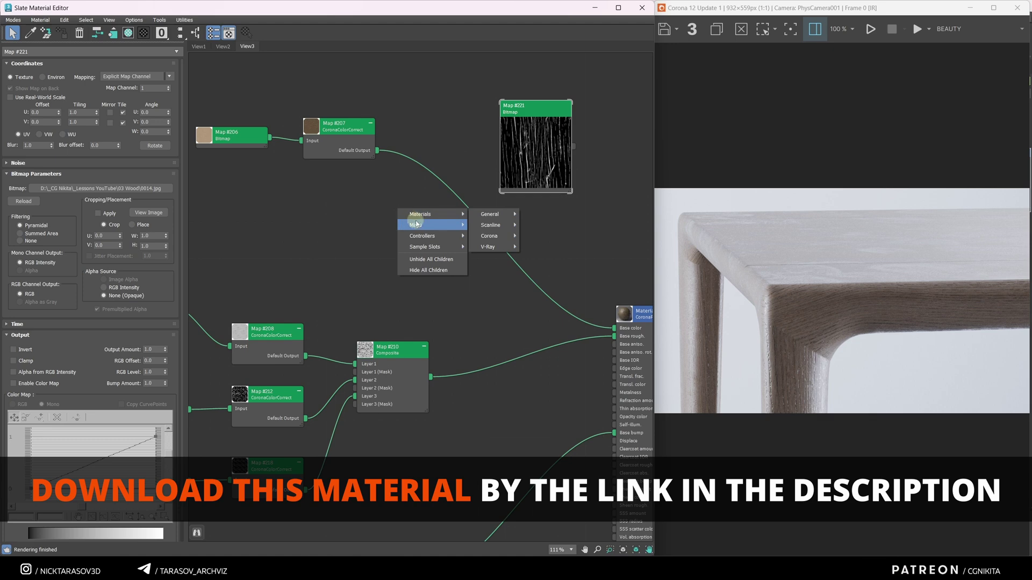
mouse_move(504, 238)
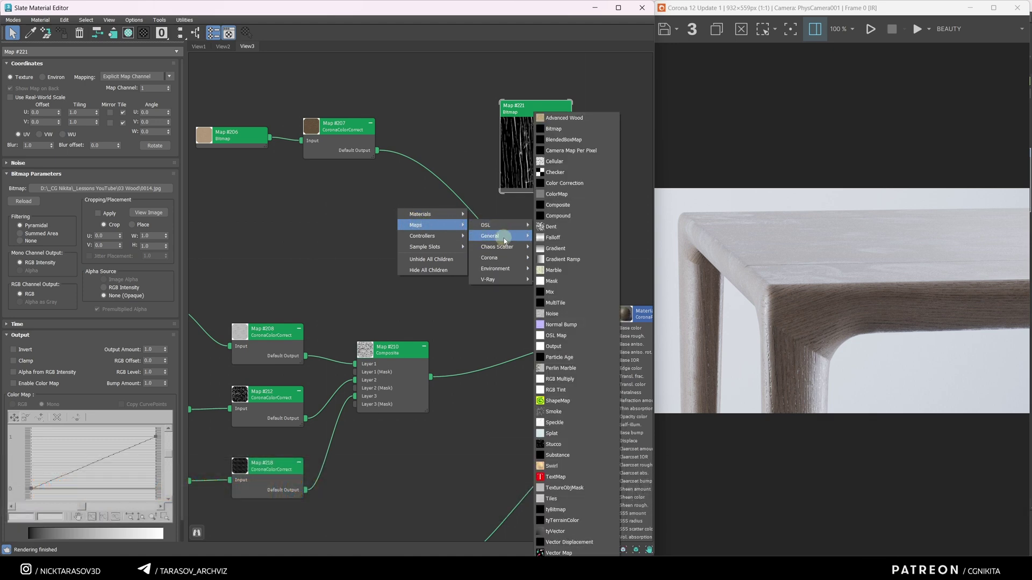
click(559, 295)
drag(402, 206, 460, 217)
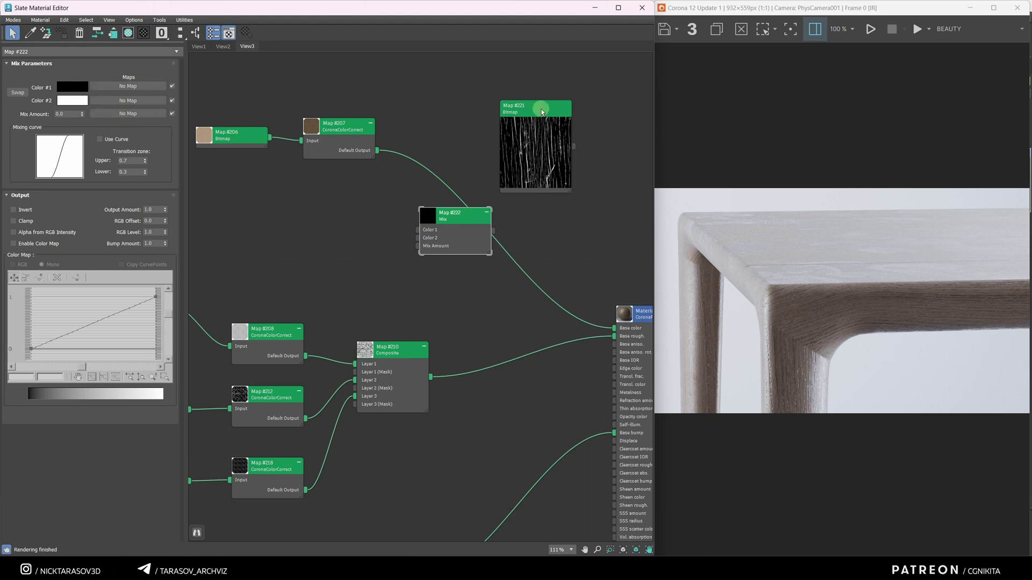
- Move the 0014.jpg bitmap beside the Mix map and connect it to the Mix Amount input
drag(542, 111, 345, 246)
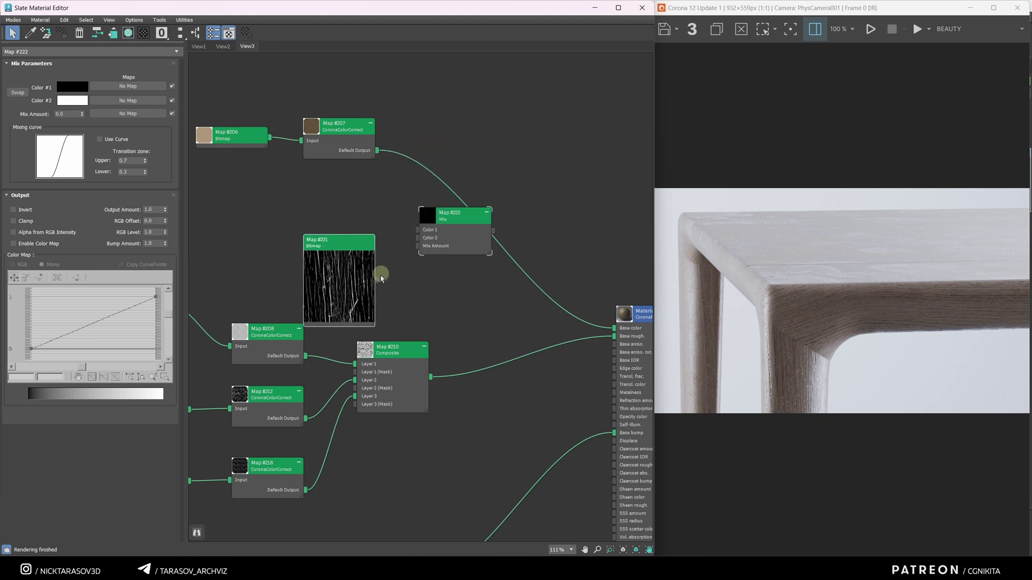
drag(392, 278, 420, 246)
drag(457, 216, 484, 189)
- Tidy the wood bitmap's position and connect its CoronaColorCorrect output to Color 1 of the Mix map
middle_drag(254, 153, 293, 162)
double_click(244, 145)
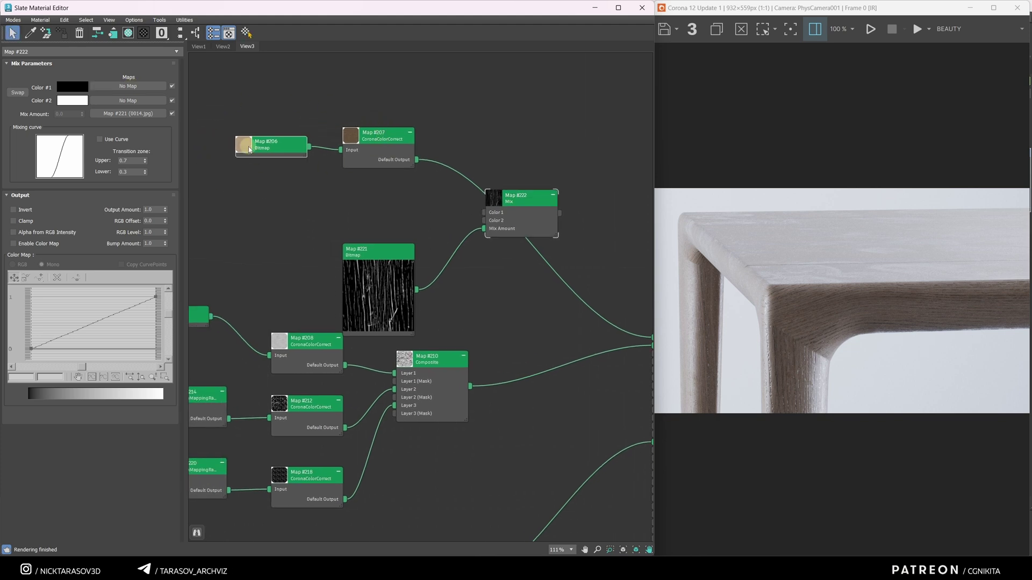
mouse_move(268, 146)
mouse_down()
mouse_move(260, 120)
mouse_move(269, 138)
mouse_up()
double_click(269, 149)
double_click(522, 198)
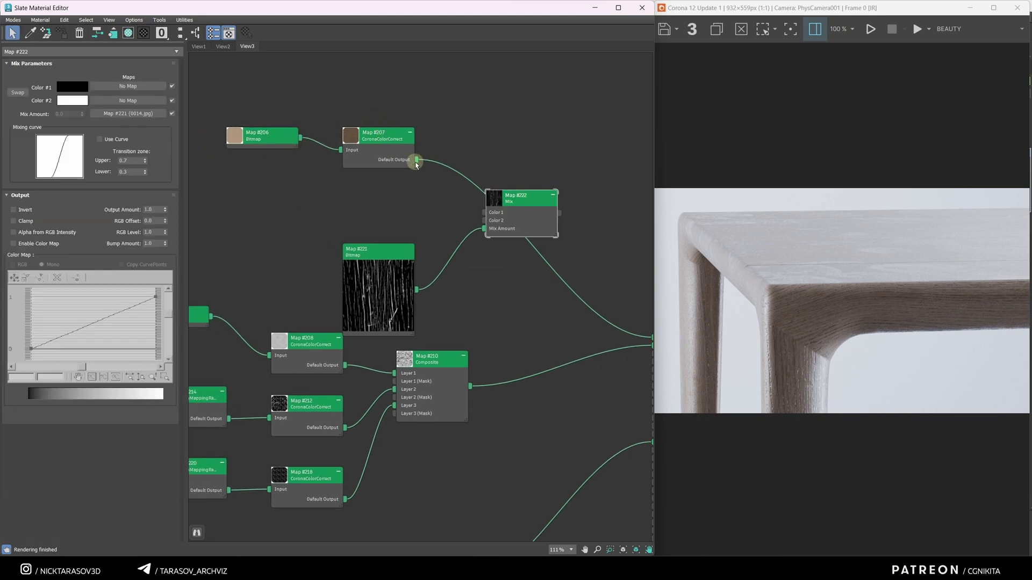
drag(416, 161, 128, 87)
click(304, 312)
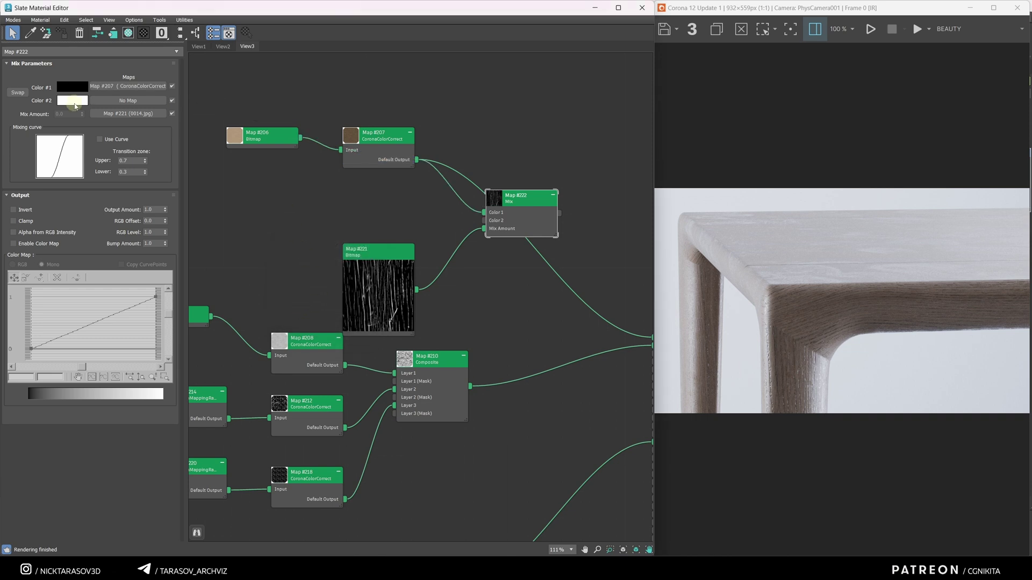
- Set Color 2 of the Mix map to pure red
click(74, 101)
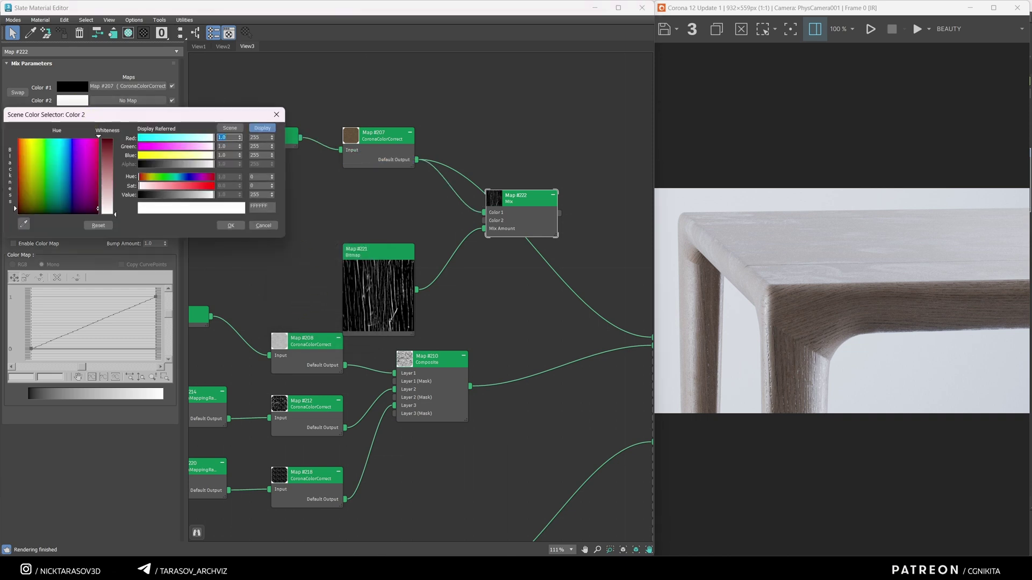
click(17, 138)
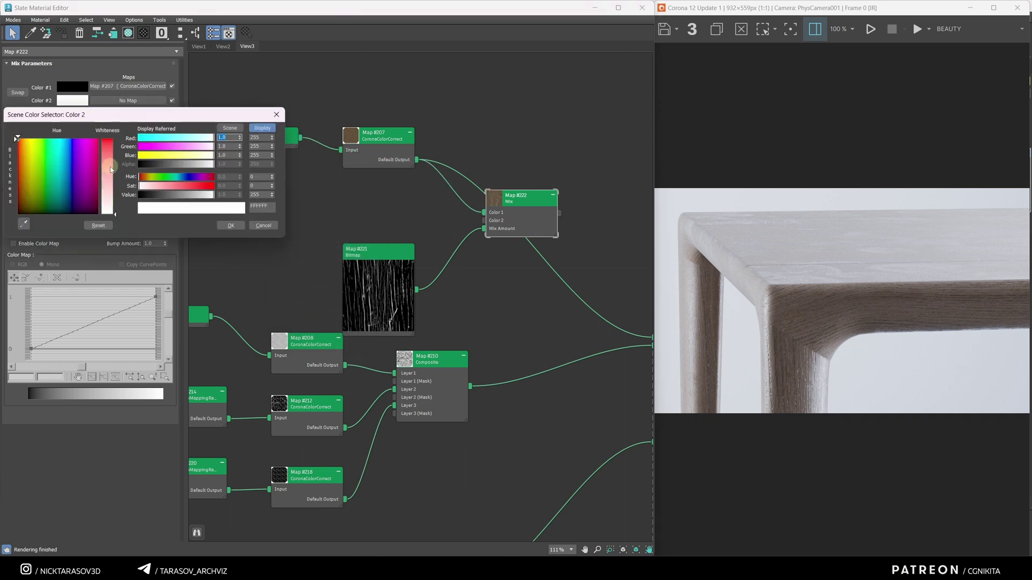
click(226, 226)
- Connect the Mix map to the material's Base color and start interactive rendering to inspect the crack pattern on the tabletop
scroll(456, 288, down, 3)
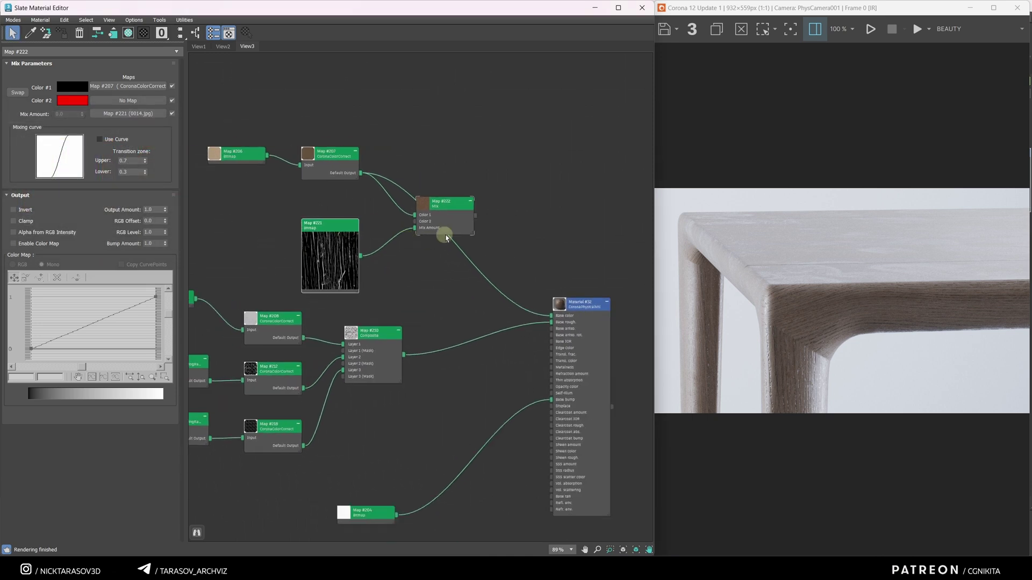
drag(475, 217, 566, 317)
click(871, 28)
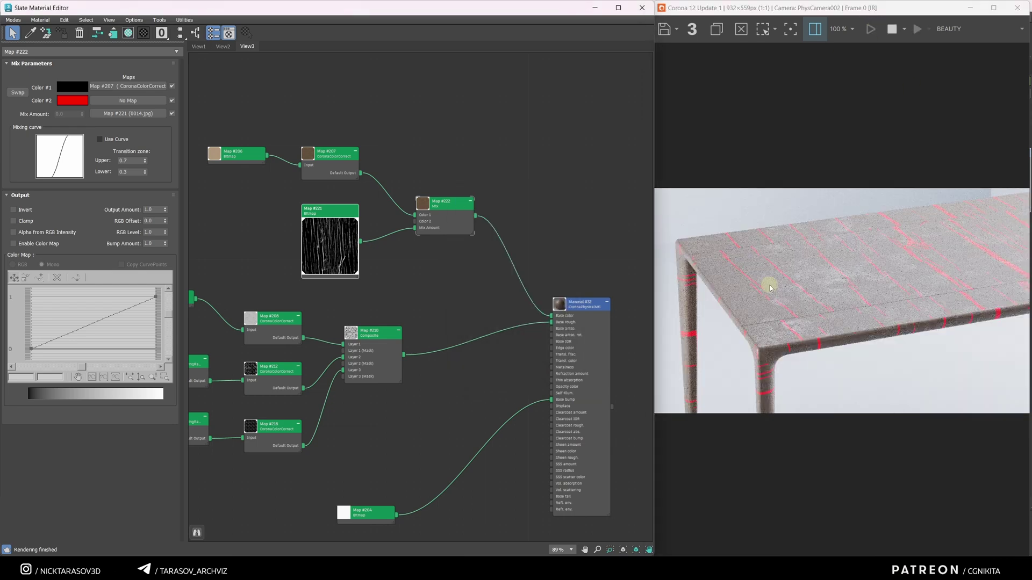
scroll(844, 302, up, 2)
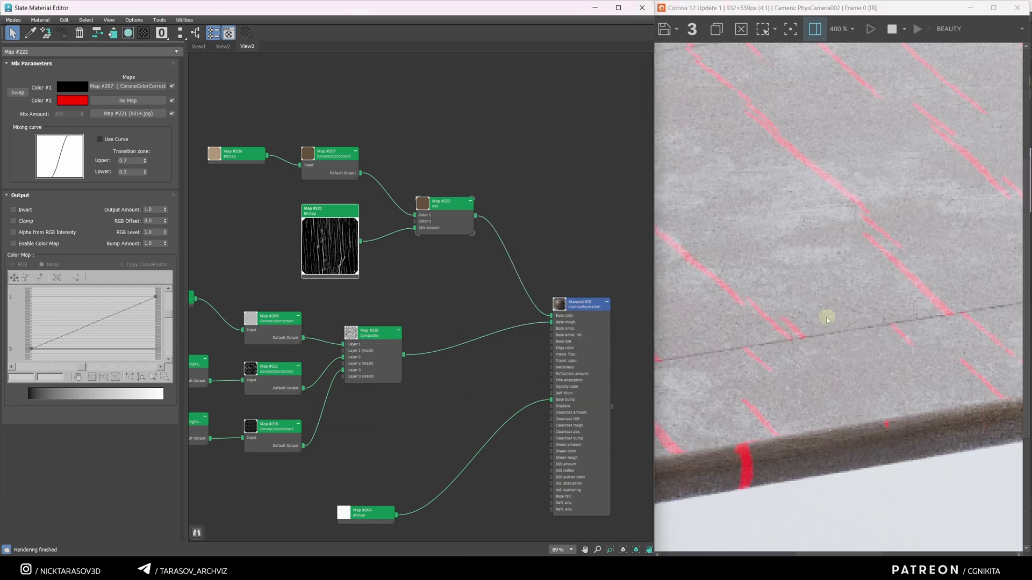
scroll(827, 320, down, 2)
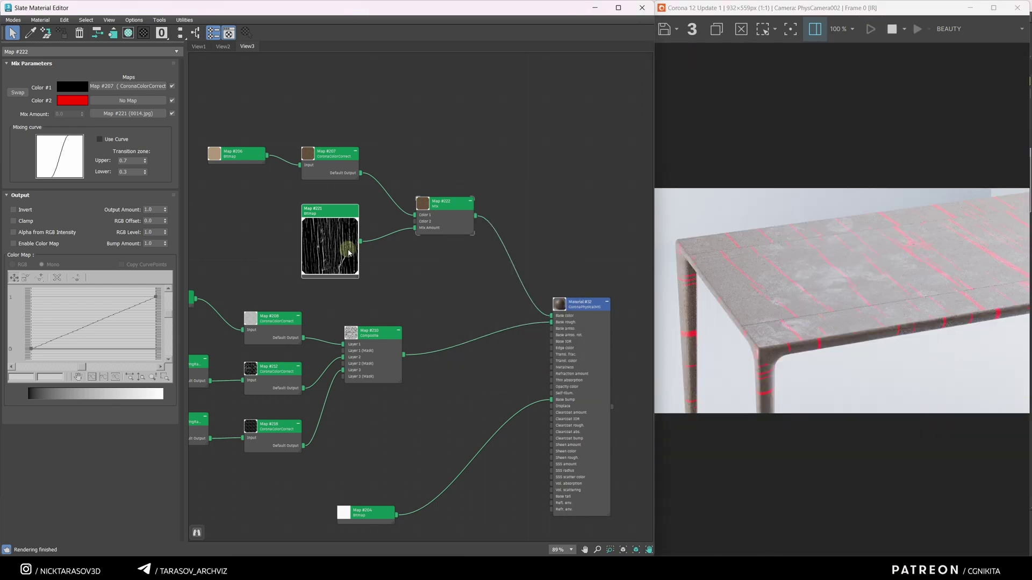
- Rotate the 0014.jpg bitmap by setting its W angle to 90
drag(349, 253, 319, 245)
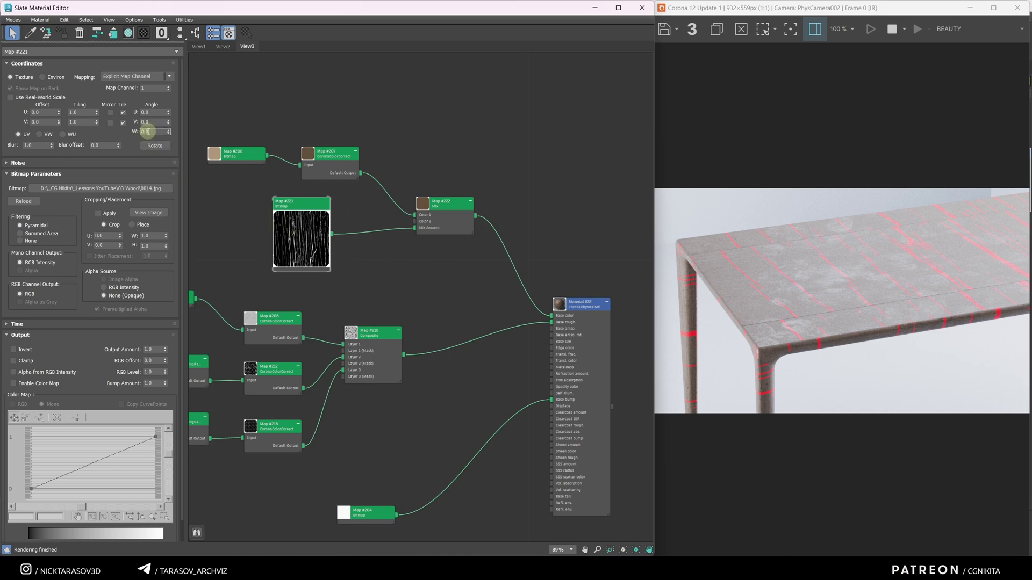
text(90)
key(Return)
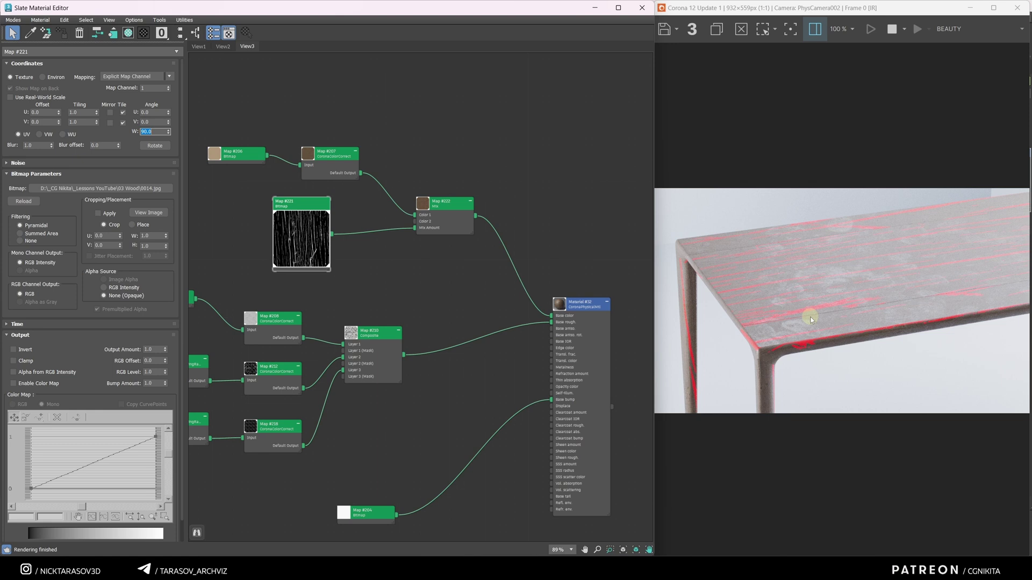
- Insert a CoronaMappingRandomizer between the 0014.jpg bitmap and the Mix Amount input of the Mix map
middle_drag(359, 277, 371, 279)
middle_drag(371, 279, 410, 275)
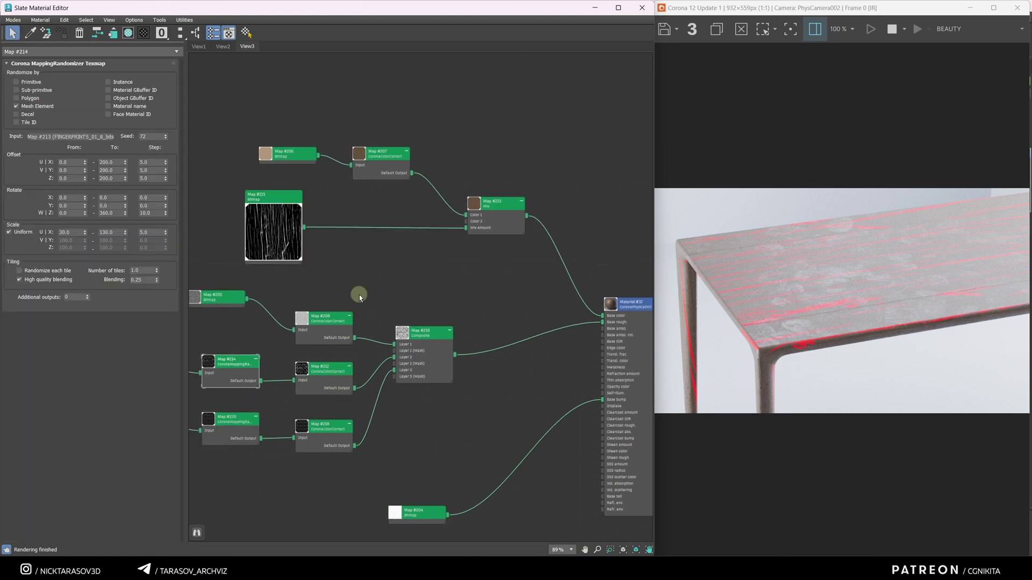
click(359, 294)
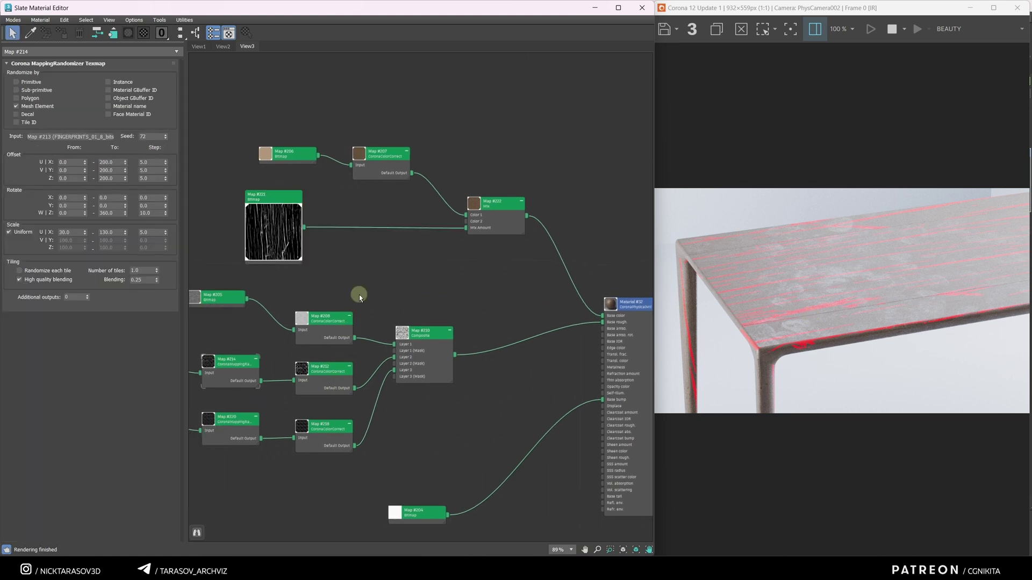
right_click(359, 241)
right_click(371, 249)
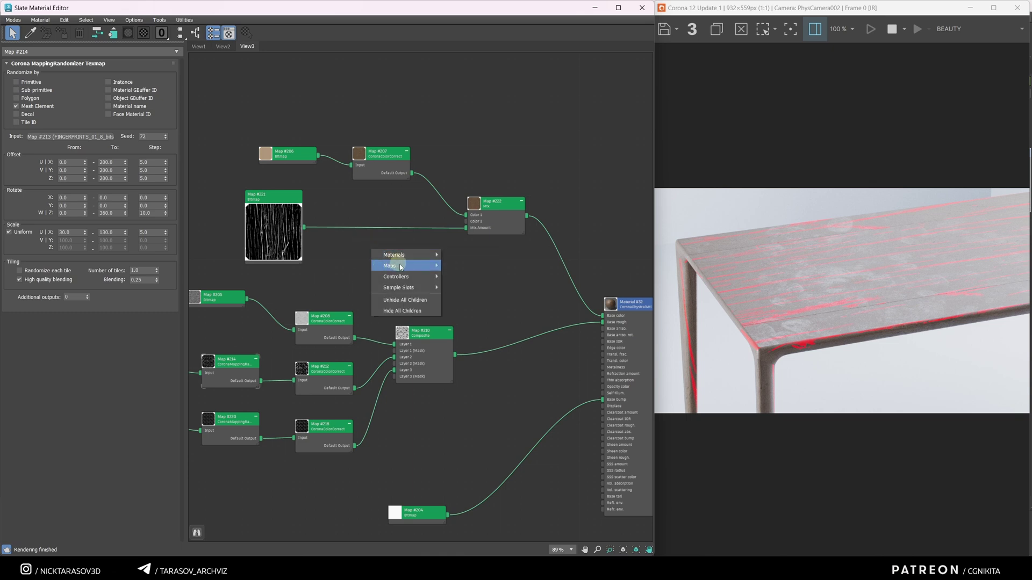
mouse_move(403, 265)
mouse_move(472, 299)
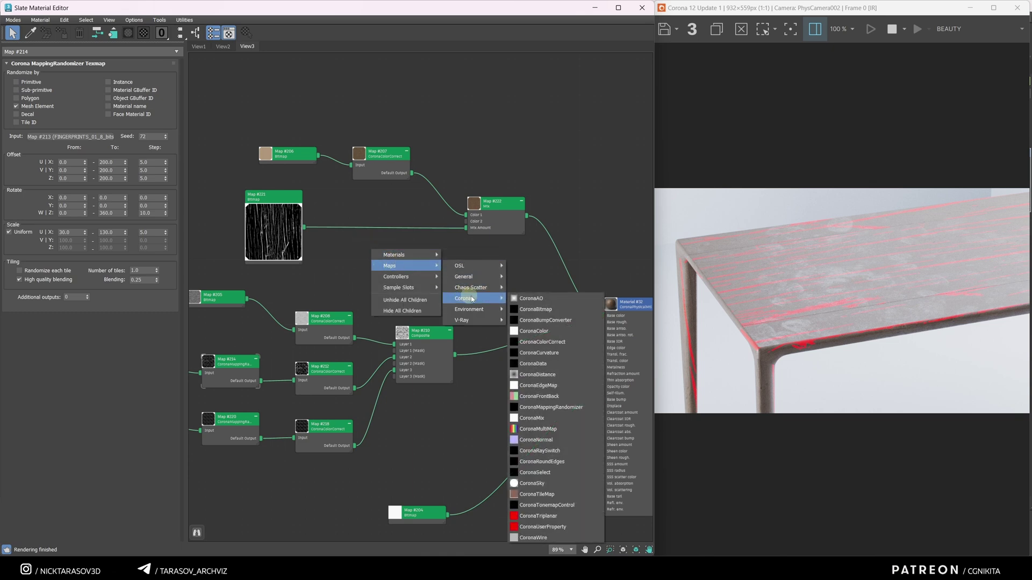
click(551, 407)
drag(366, 250, 378, 232)
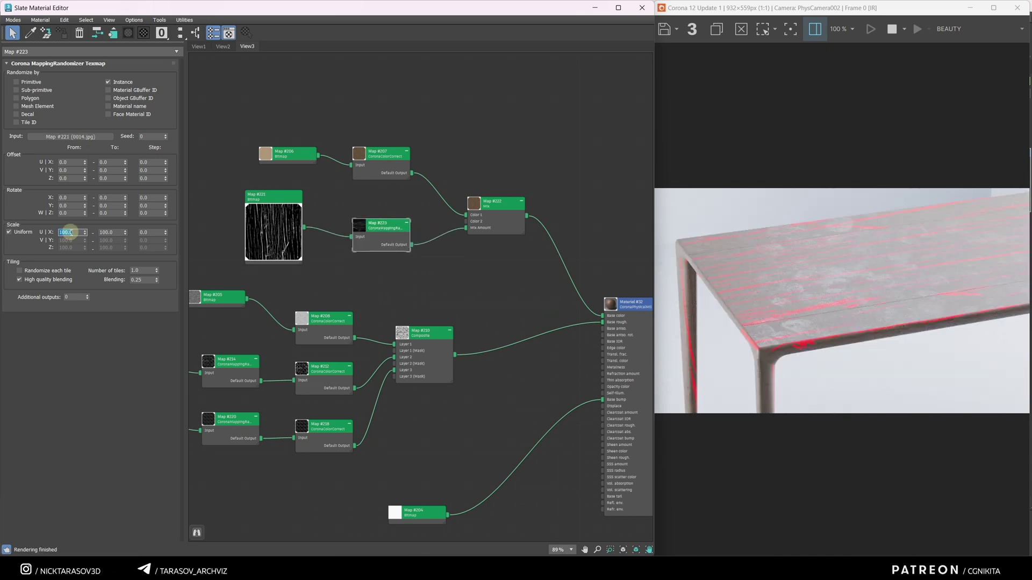
- Set the new randomizer's uniform scale to start from 30 with a step of 10
double_click(145, 233)
text(10)
key(Return)
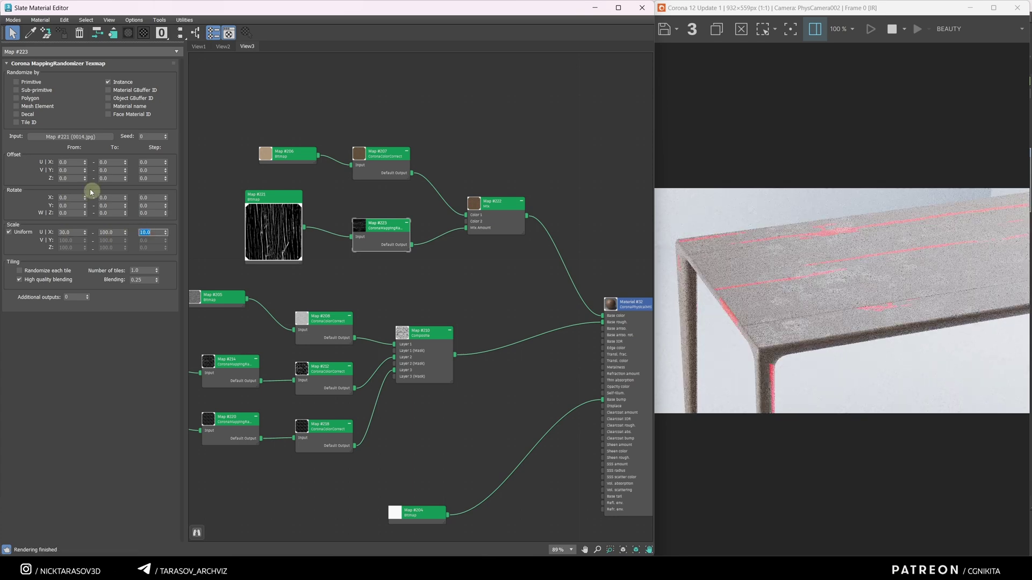
- Set the randomizer's offset upper limits to 300 on all three axes, each with a step of 10
click(108, 163)
text(3)
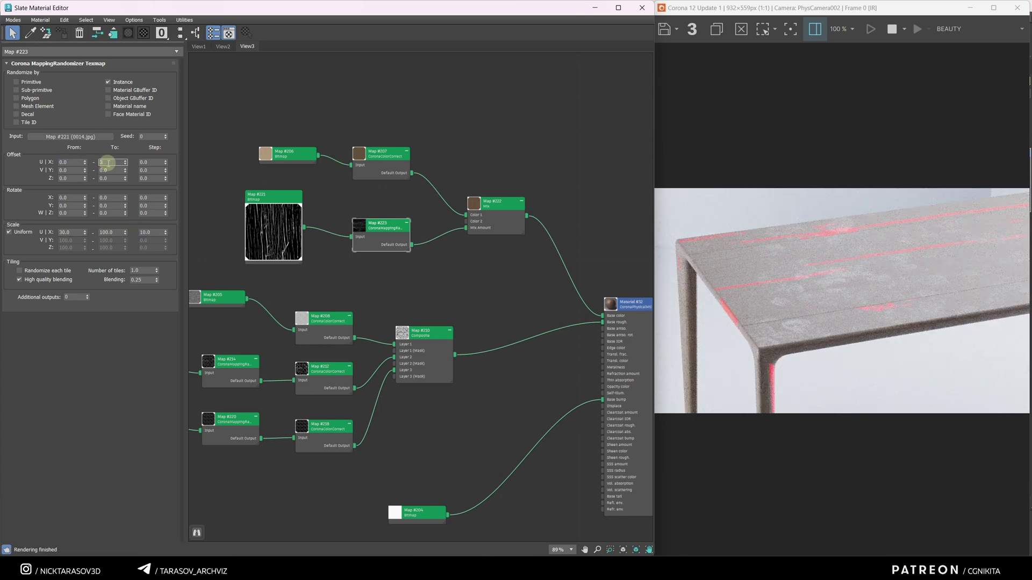
text(00)
double_click(107, 171)
text(300)
double_click(107, 178)
text(300)
double_click(148, 163)
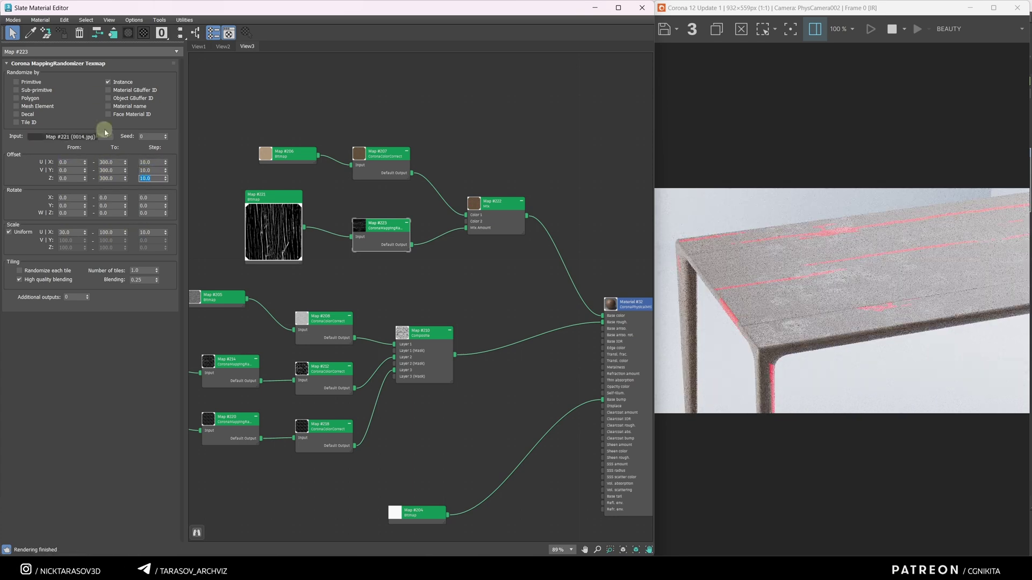
- Randomize by Mesh Element instead of Instance, with seed 11 and a uniform scale range of 20 to 300
click(108, 82)
click(16, 106)
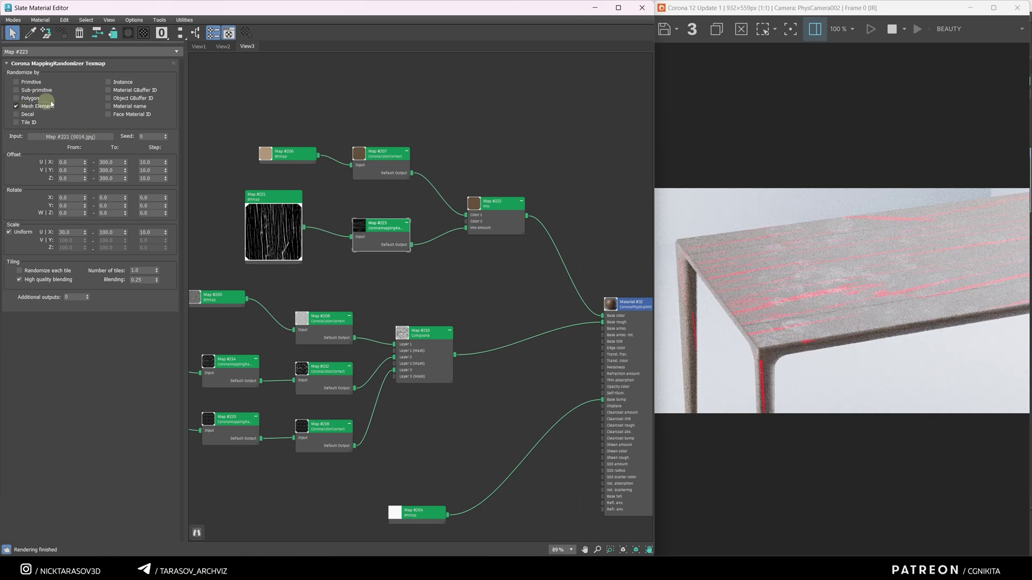
mouse_move(20, 109)
drag(165, 136, 165, 133)
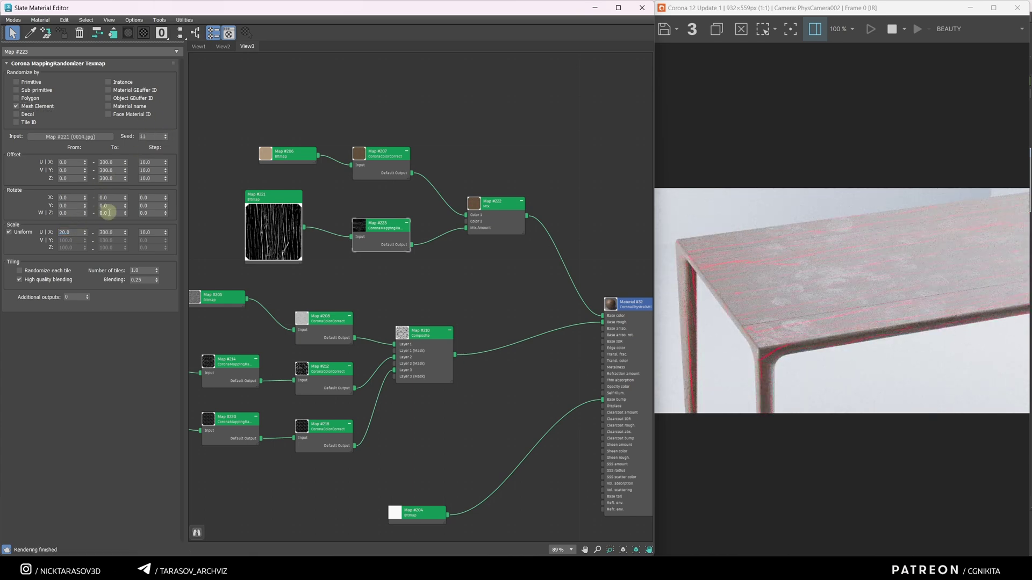
- Set the randomizer's W rotation upper limit to 5 with a step of 1, and change the seed to 16
double_click(110, 213)
text(5)
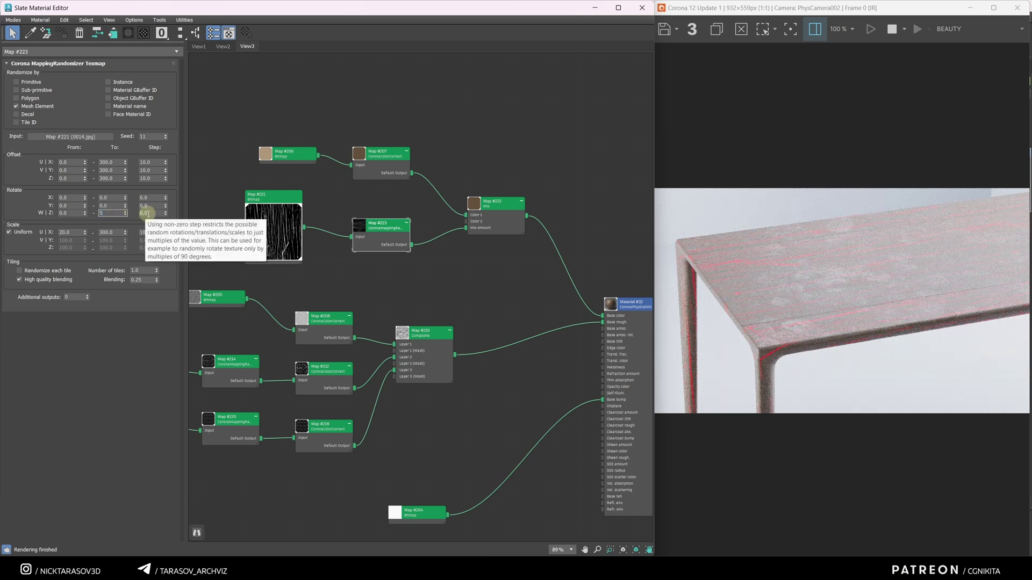
key(Return)
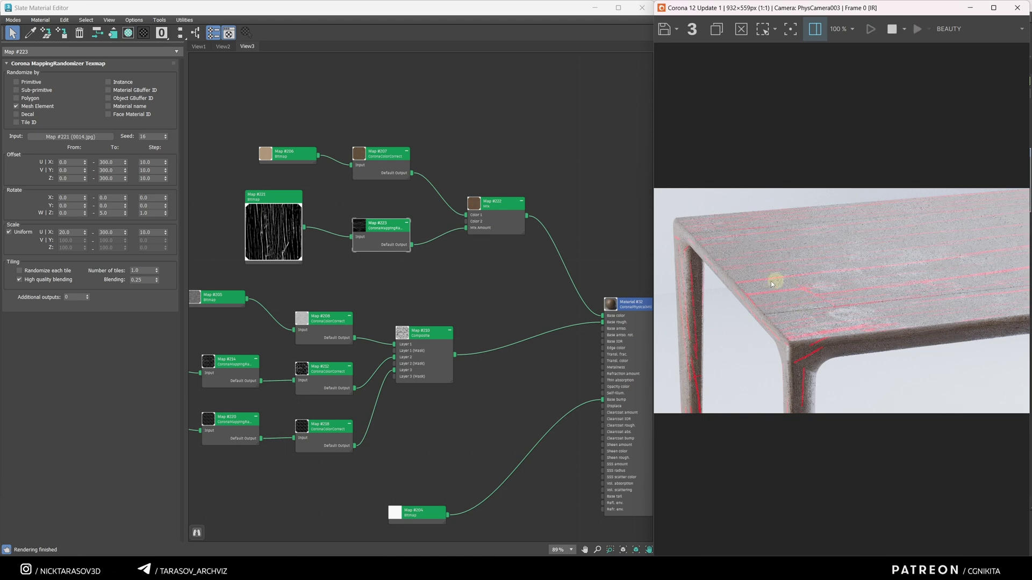
- Move the wood colour nodes up, duplicate their CoronaColorCorrect and connect the copy to Color 2 of the Mix map
click(496, 215)
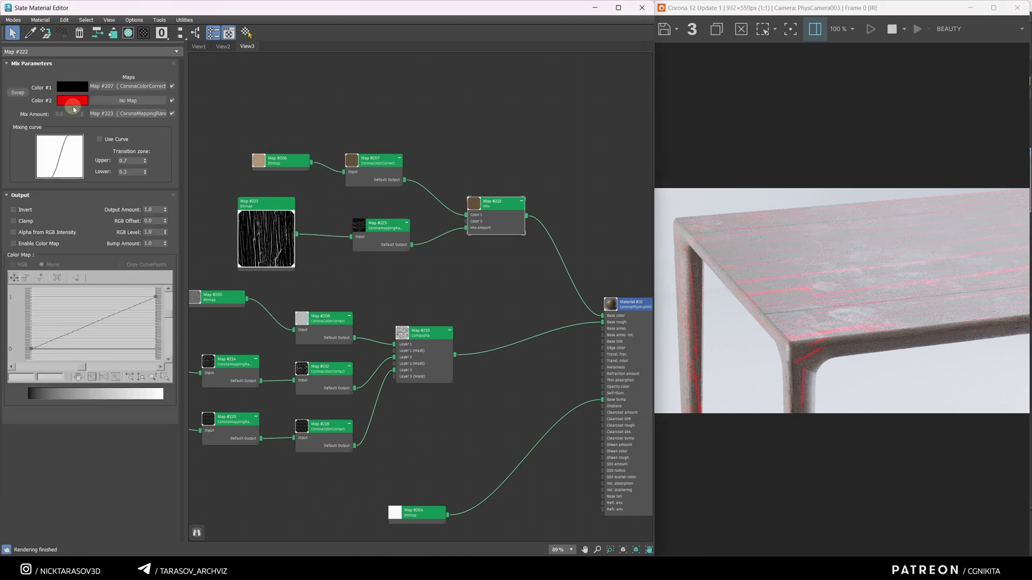
ctrl+alt+drag(371, 160, 328, 102)
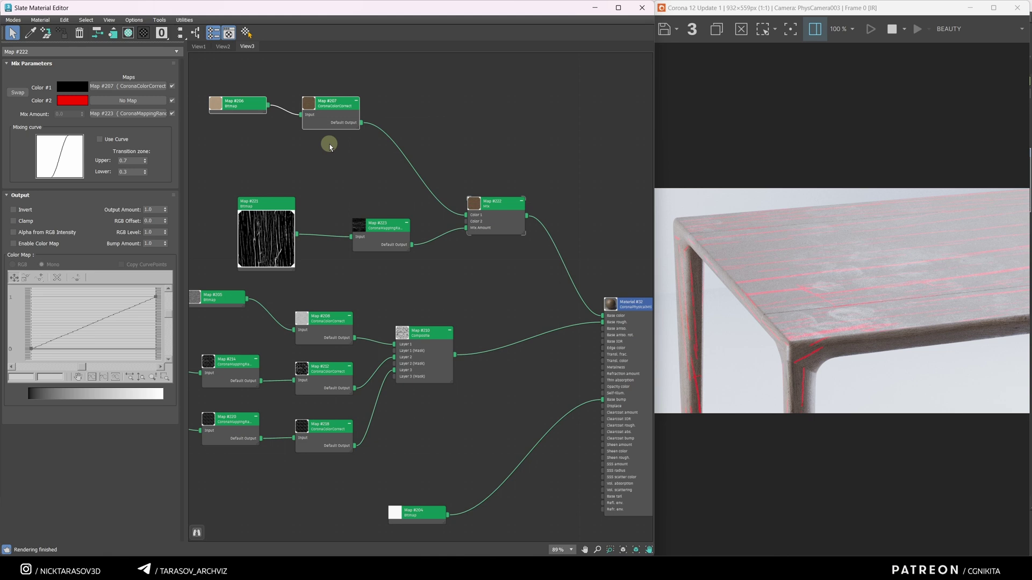
click(333, 106)
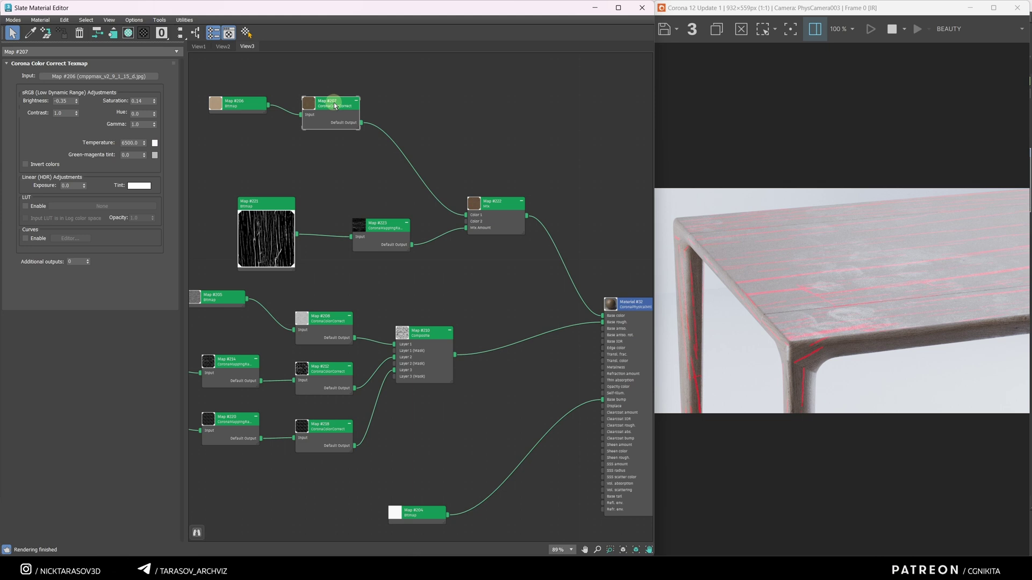
shift+drag(334, 105, 466, 221)
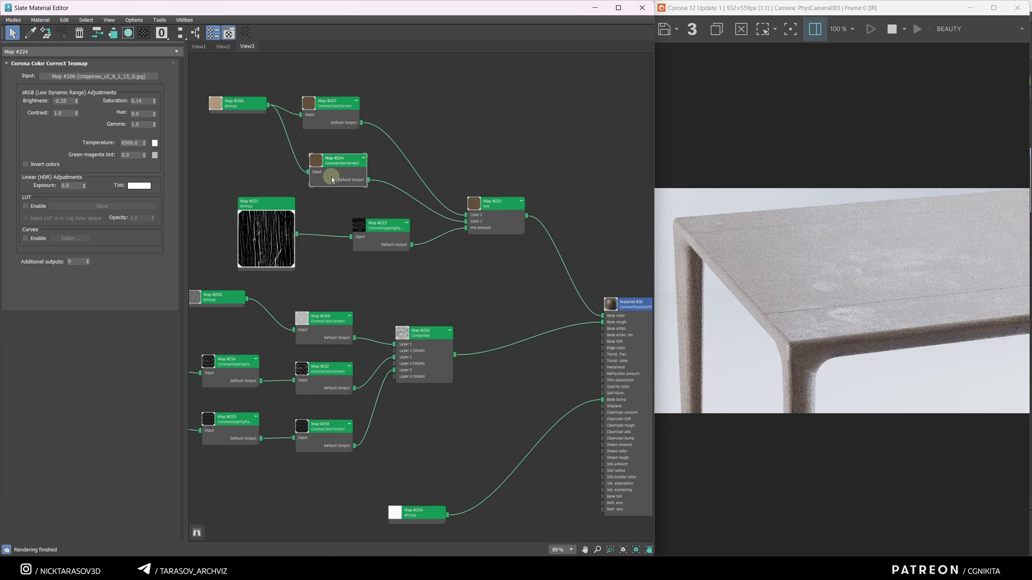
- Set the brightness of the duplicated wood CoronaColorCorrect to -0.51 and check the darker cracks in the render
drag(76, 103, 77, 124)
drag(76, 125, 77, 93)
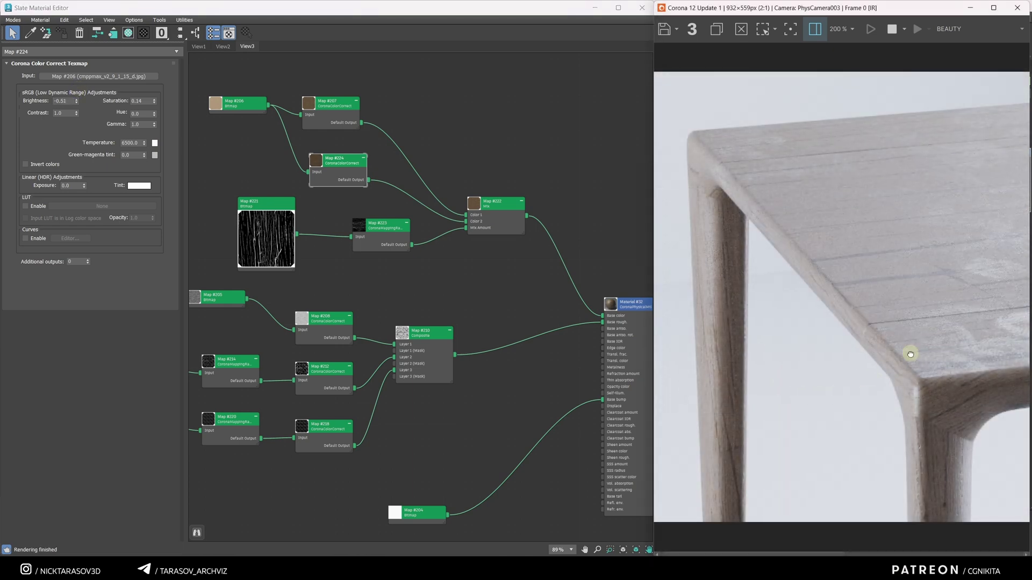
middle_drag(910, 354, 749, 323)
scroll(794, 467, up, 1)
scroll(790, 457, down, 2)
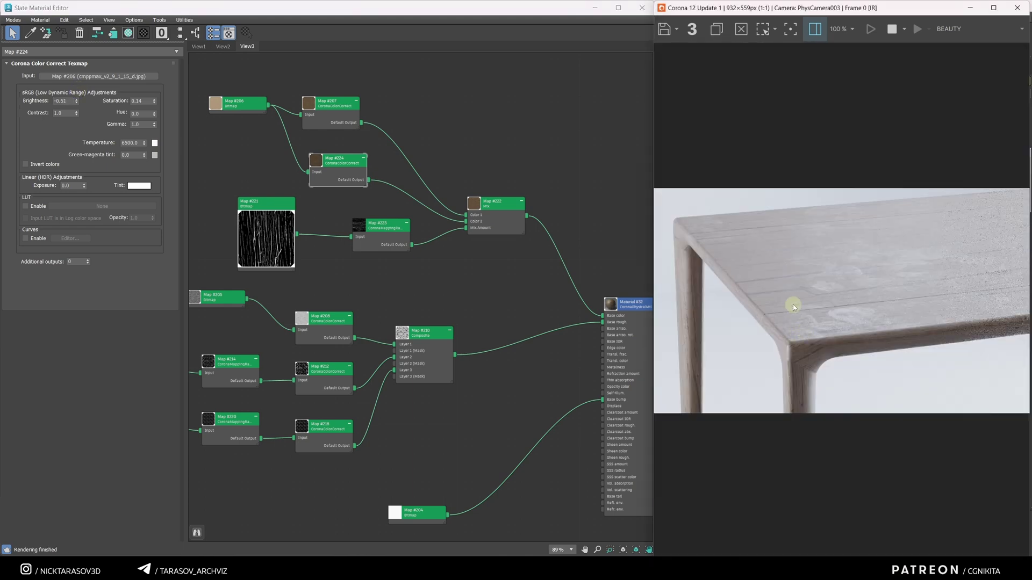
scroll(797, 308, up, 1)
scroll(814, 280, up, 1)
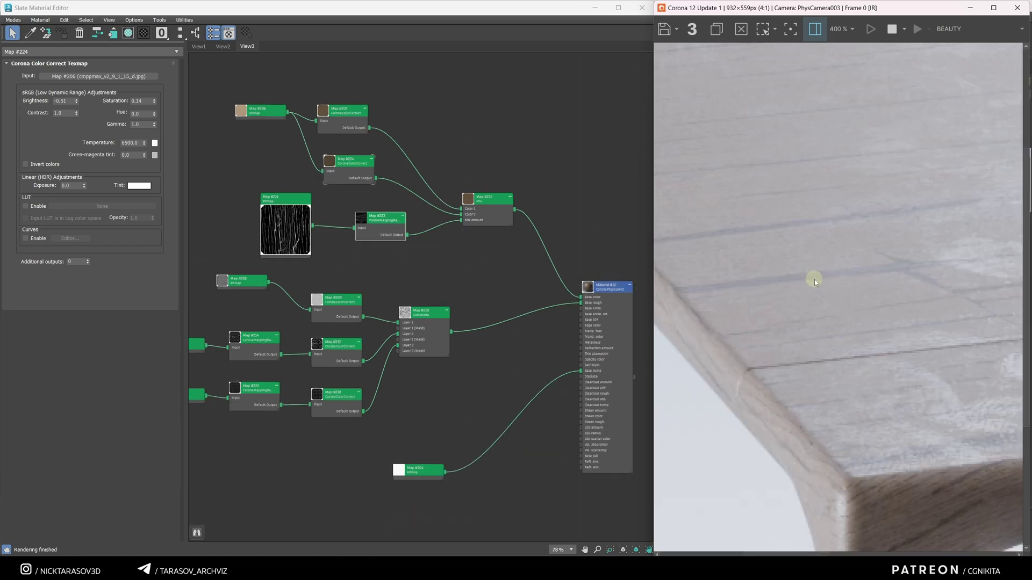
scroll(856, 277, down, 2)
scroll(845, 272, up, 2)
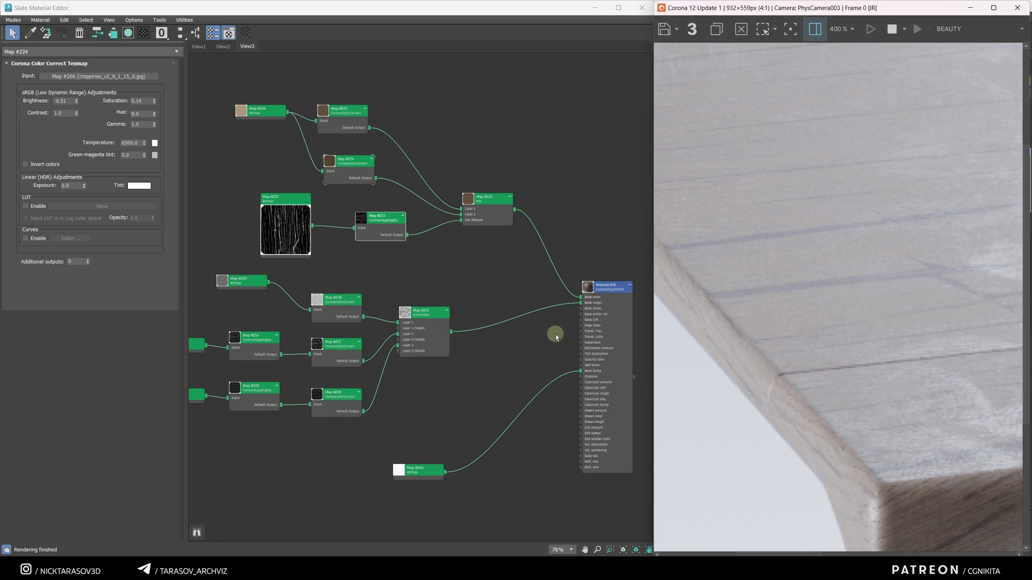
- Add a CoronaLayeredMtl node beside the wood's physical material
middle_drag(549, 334, 281, 286)
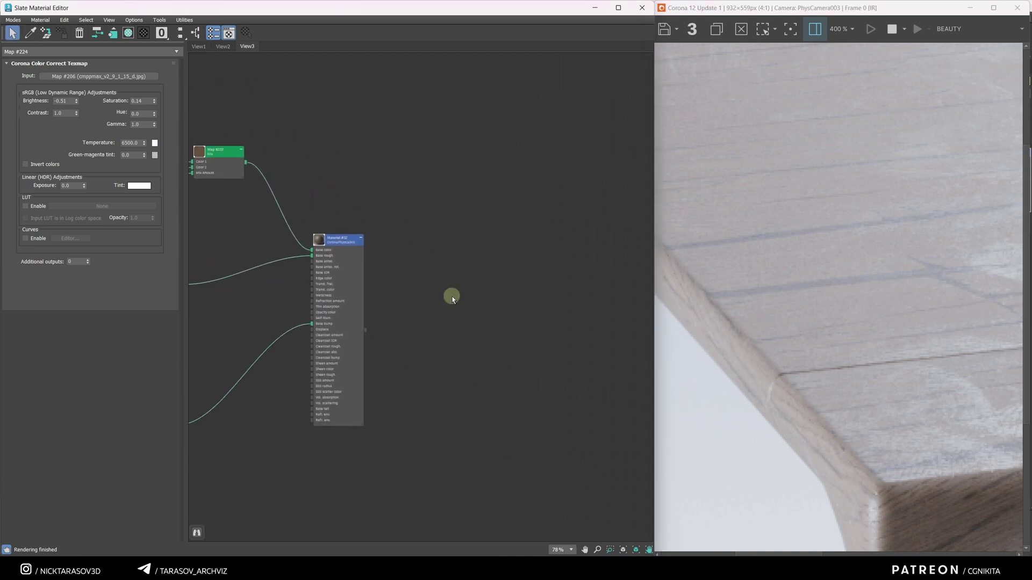
right_click(466, 283)
mouse_move(516, 289)
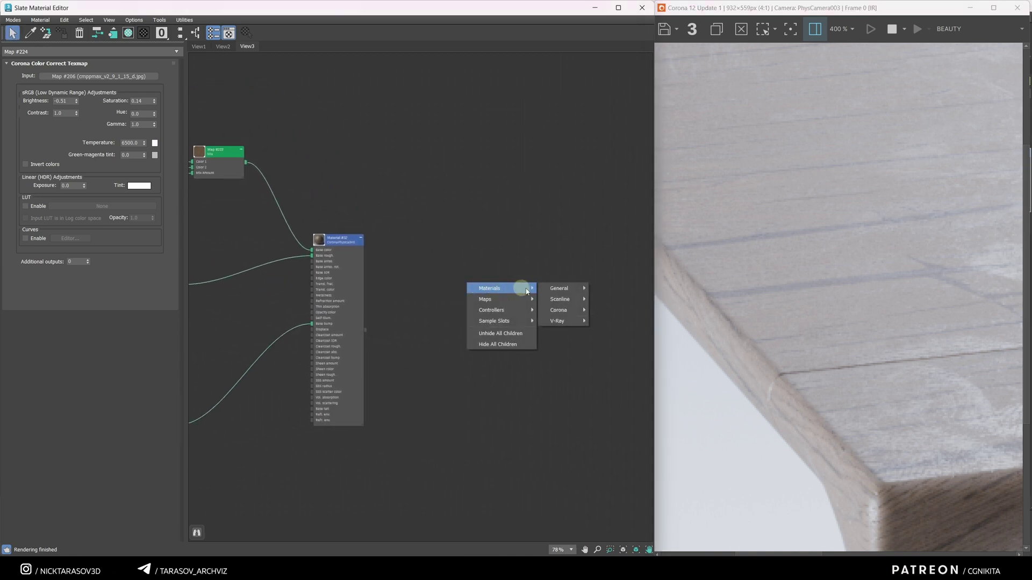
mouse_move(566, 310)
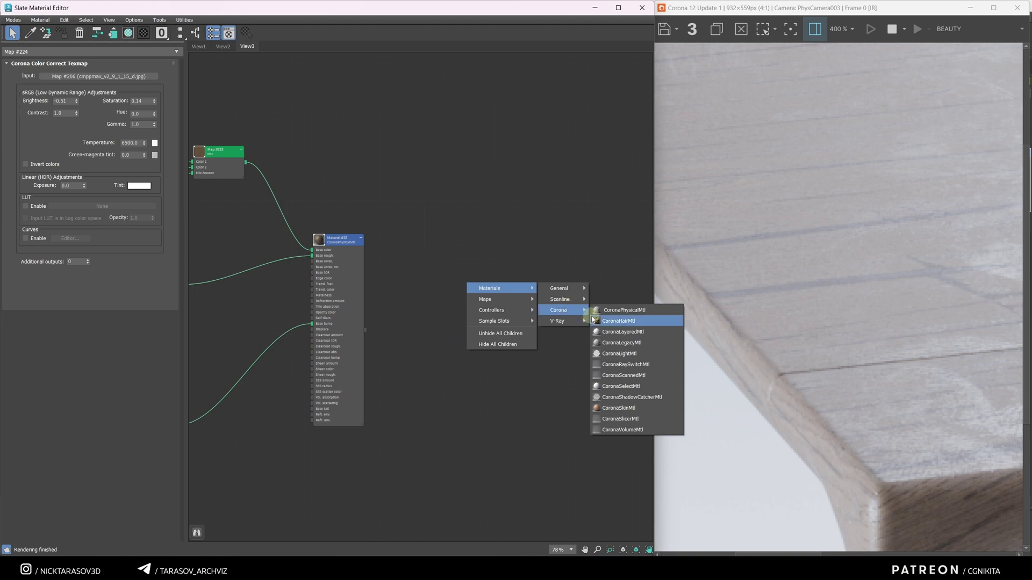
click(618, 332)
drag(470, 289, 490, 288)
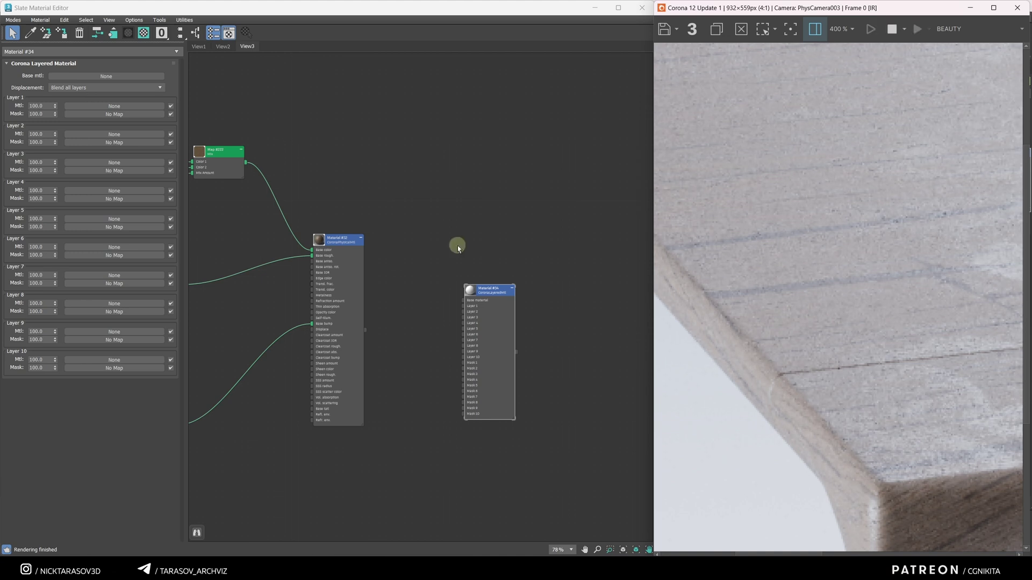
scroll(825, 343, down, 1)
scroll(824, 341, up, 1)
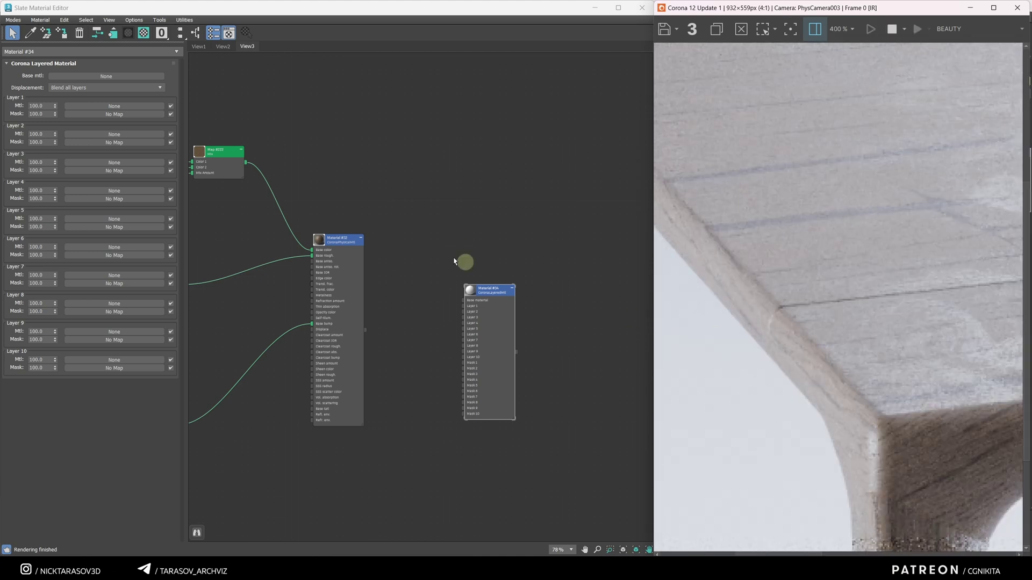
- Duplicate the crack bitmap together with its CoronaMappingRandomizer and place the copies near the layered material
middle_drag(389, 227, 665, 238)
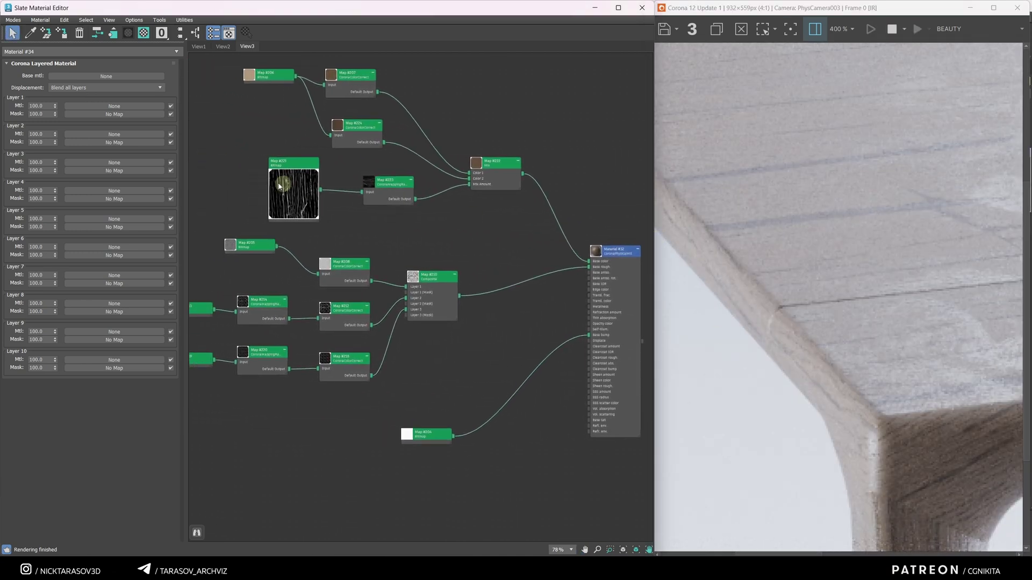
drag(253, 179, 407, 198)
scroll(420, 242, down, 2)
middle_drag(420, 242, 347, 202)
shift+drag(336, 164, 600, 372)
double_click(599, 371)
- Connect the copied CoronaMappingRandomizer to Mask 1 of the layered material and tidy the nodes around it
middle_drag(588, 351, 378, 299)
drag(393, 198, 449, 293)
scroll(451, 256, up, 5)
middle_drag(389, 302, 452, 268)
drag(466, 324, 527, 361)
drag(528, 252, 539, 232)
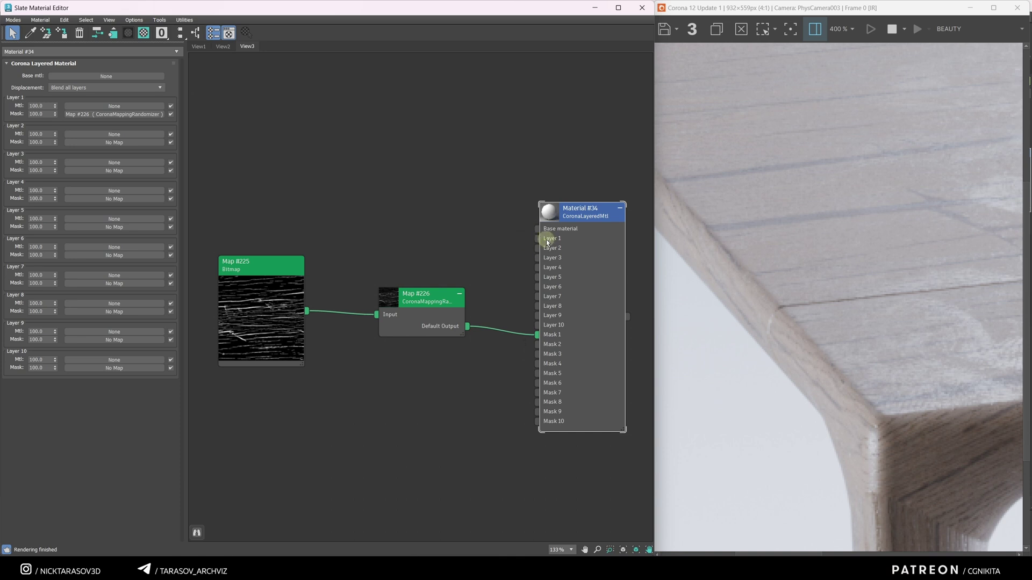
- Add a new CoronaPhysicalMtl node and place it above the copied crack mask nodes
drag(546, 240, 398, 169)
mouse_move(408, 126)
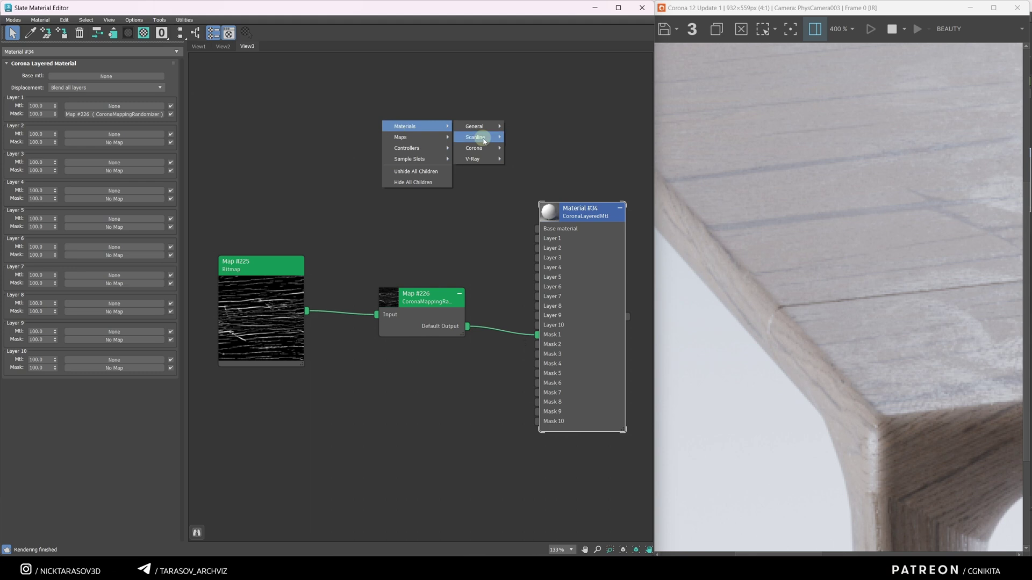
mouse_move(474, 148)
click(537, 148)
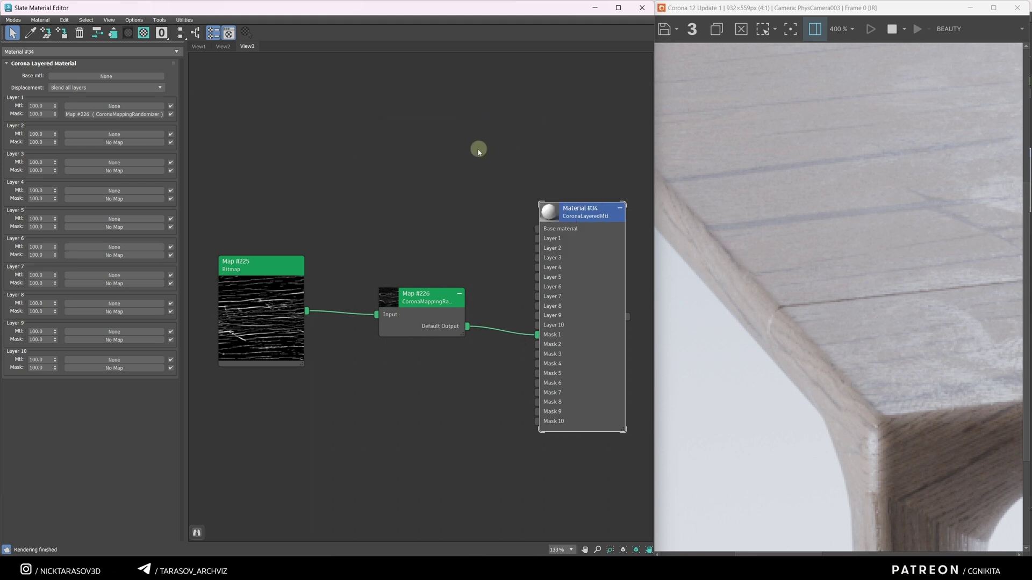
drag(422, 115, 400, 96)
scroll(417, 201, down, 1)
middle_drag(418, 201, 426, 348)
drag(399, 258, 400, 98)
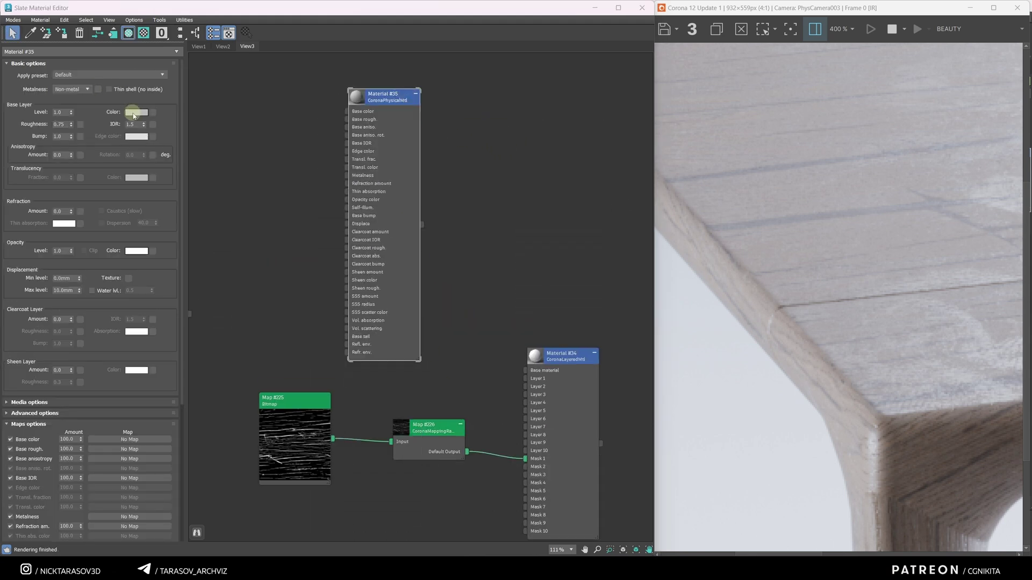
- Give the new physical material a blue base colour and connect it to the layered material's Base material input
click(136, 112)
click(191, 187)
drag(198, 196, 205, 196)
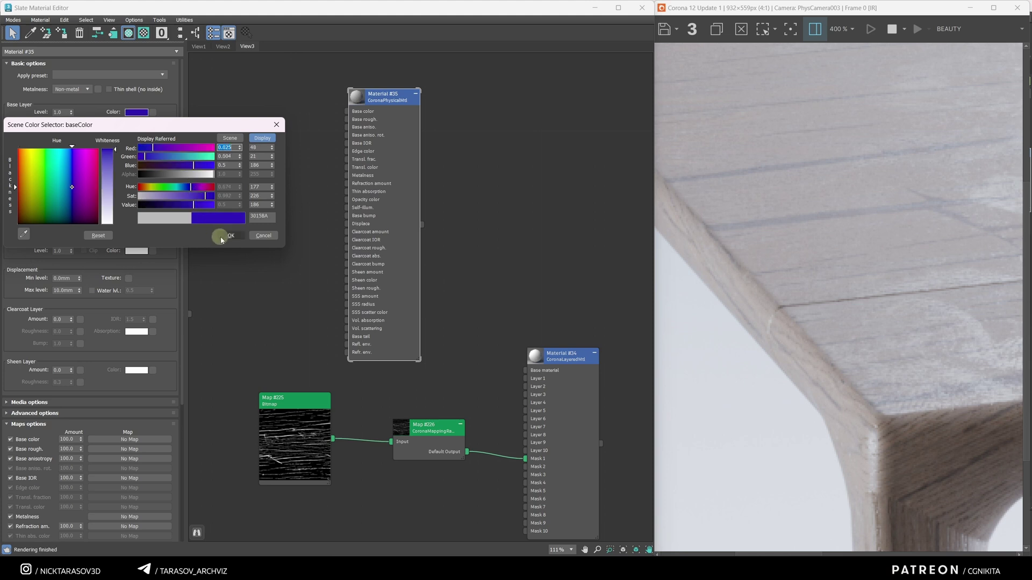
click(221, 235)
drag(385, 98, 358, 53)
drag(396, 180, 525, 370)
scroll(454, 306, down, 2)
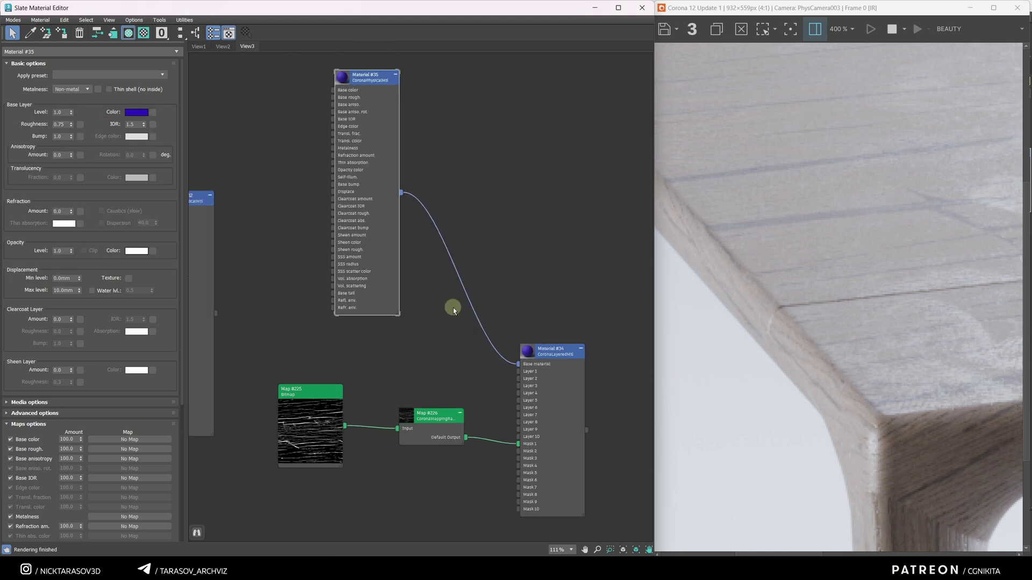
- Duplicate the blue physical material with a red base colour and connect the copy to Layer 1 of the layered material
shift+drag(376, 92, 376, 488)
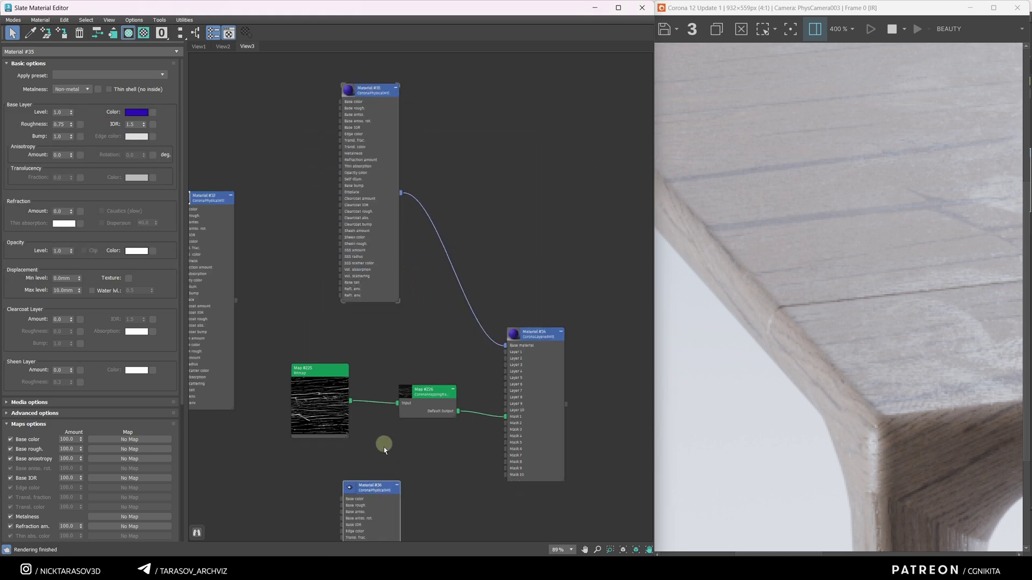
middle_drag(388, 468, 398, 386)
click(131, 113)
click(208, 198)
click(226, 246)
drag(412, 505, 525, 272)
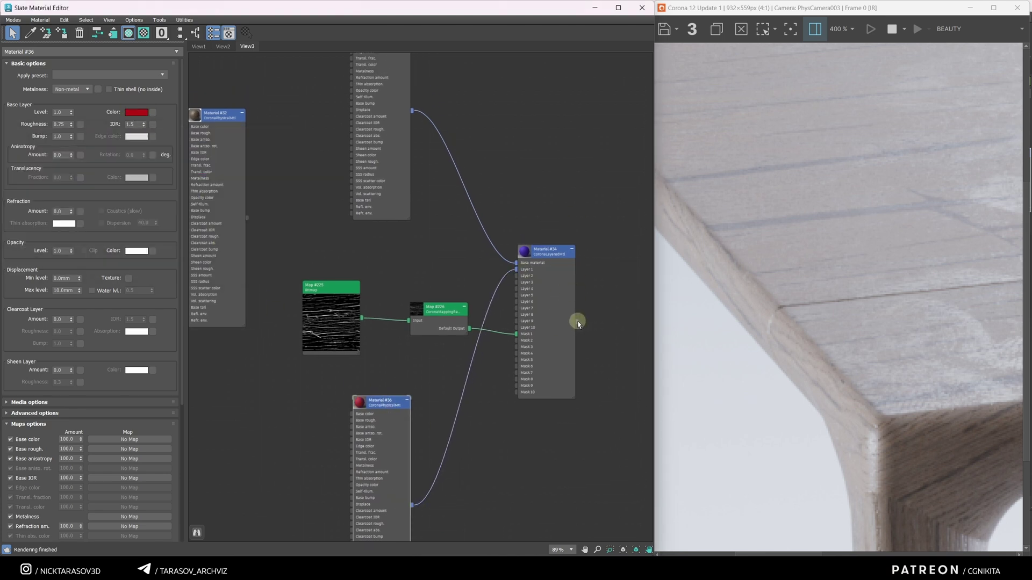
scroll(801, 317, down, 1)
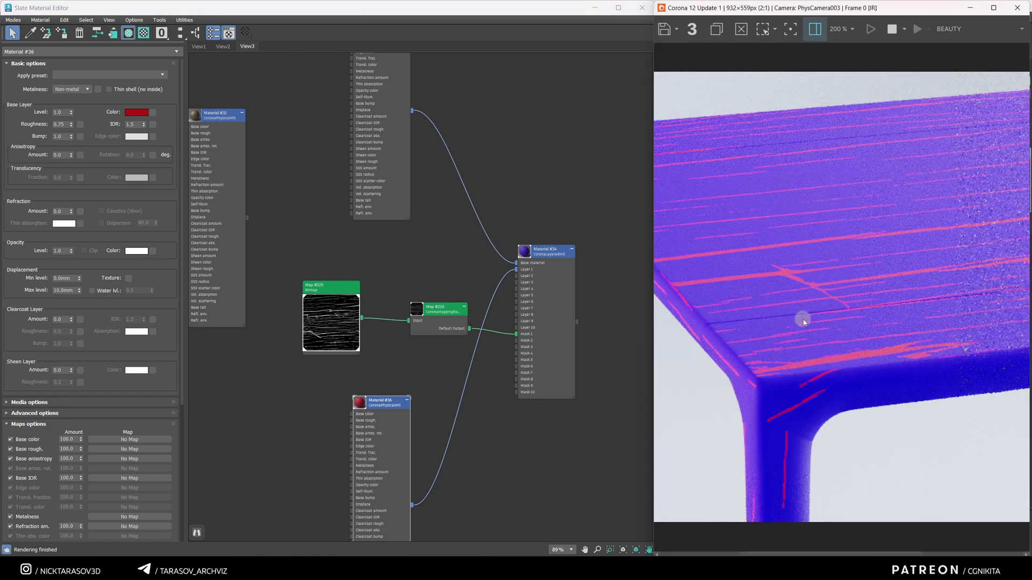
- Collapse the copied crack bitmap's preview and rearrange the mask and material nodes feeding the layered material
scroll(480, 438, down, 3)
drag(409, 113, 409, 173)
double_click(369, 347)
drag(371, 325, 377, 383)
drag(441, 344, 425, 375)
scroll(419, 374, up, 3)
drag(408, 106, 404, 148)
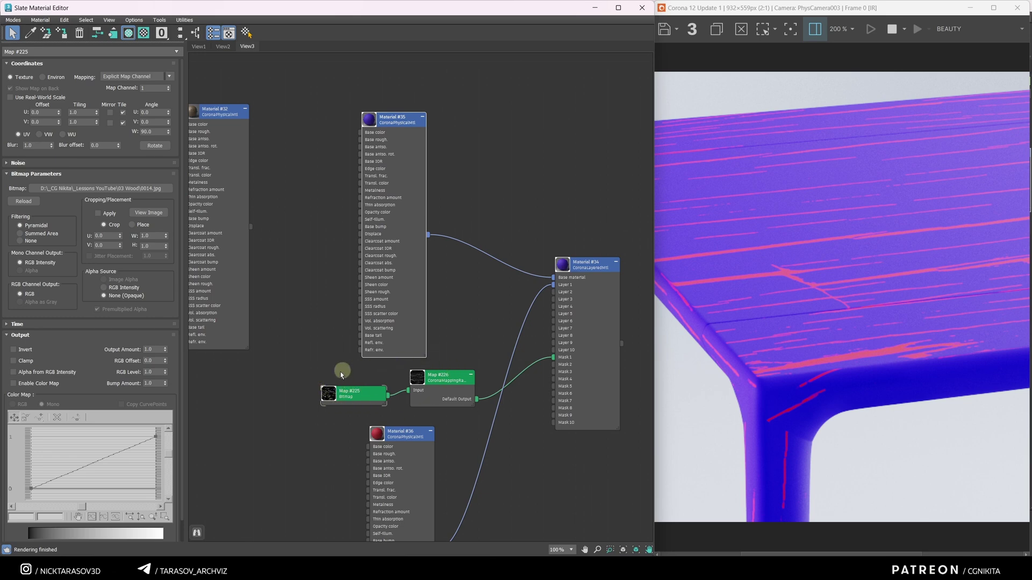
scroll(340, 395, up, 1)
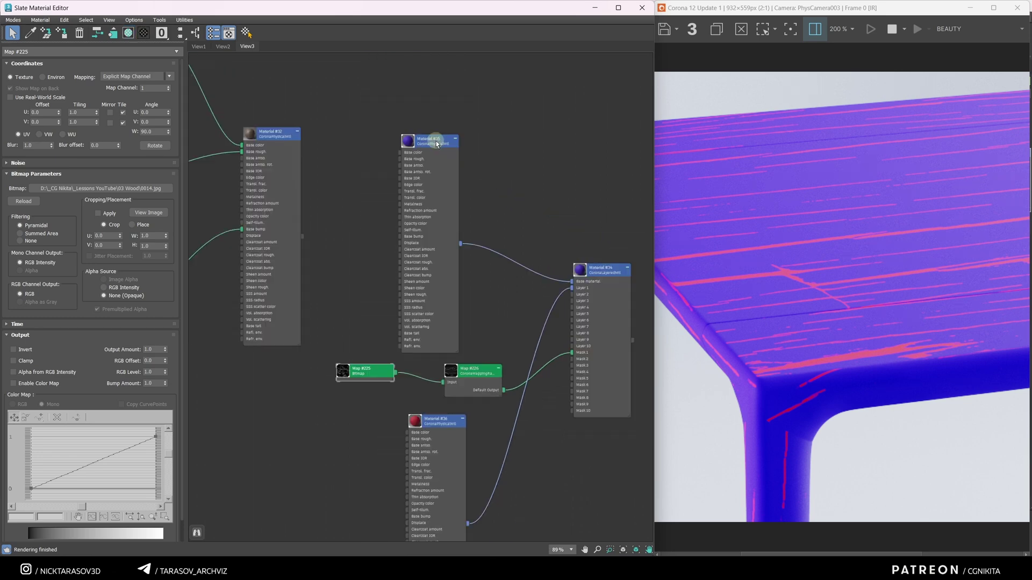
drag(436, 140, 444, 106)
scroll(329, 232, down, 2)
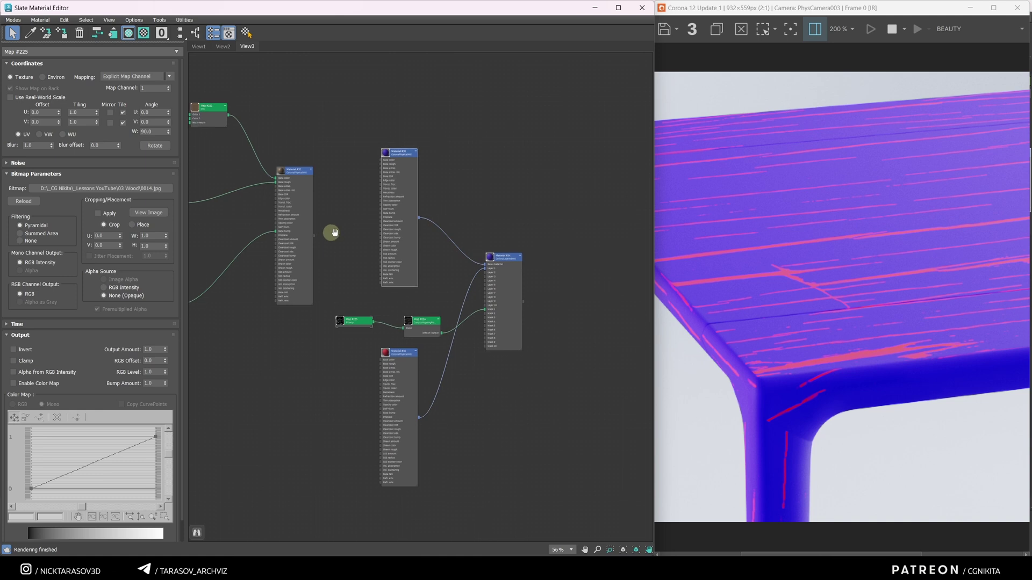
- Delete the blue physical material and connect the wood's physical material to the layered material's Base material input instead
middle_drag(331, 230, 430, 235)
middle_drag(414, 197, 277, 197)
scroll(340, 173, up, 2)
key(Delete)
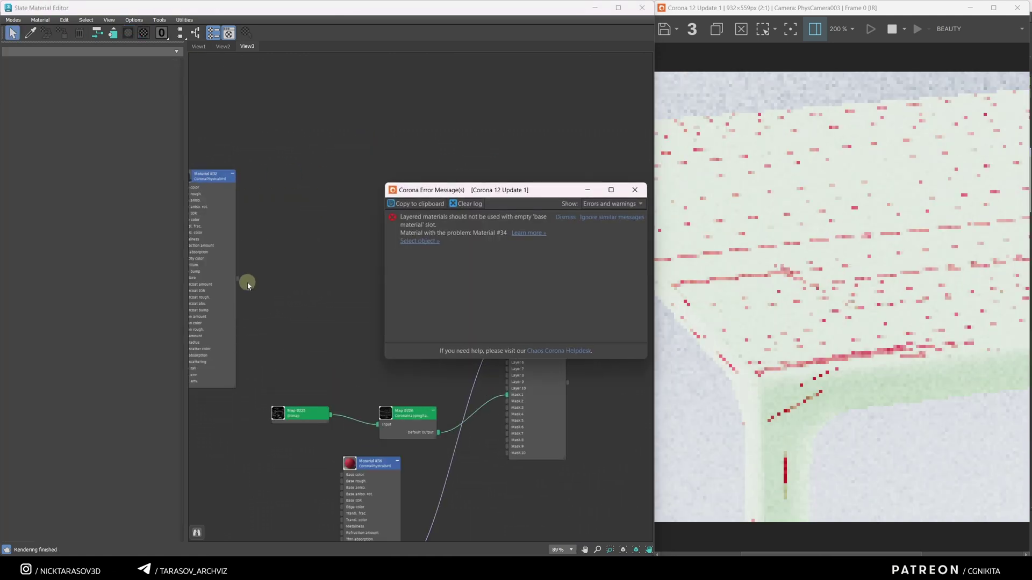
drag(279, 260, 555, 305)
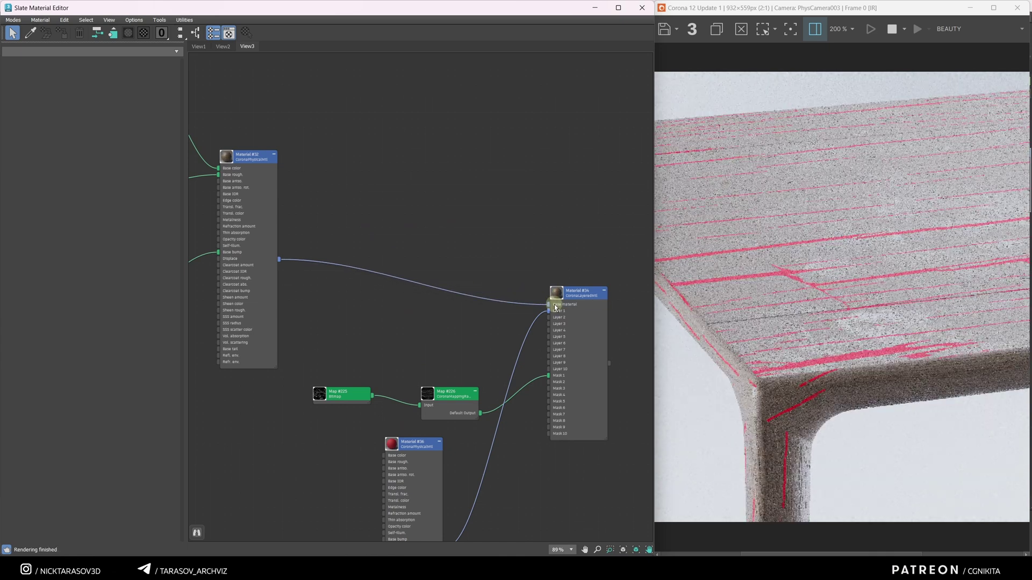
- Rearrange the red material, wood bitmap and darkened CoronaColorCorrect nodes, and open the wood bitmap's parameters
middle_drag(506, 318, 524, 169)
drag(434, 301, 362, 349)
middle_drag(326, 352, 480, 362)
scroll(403, 336, down, 7)
scroll(336, 133, up, 7)
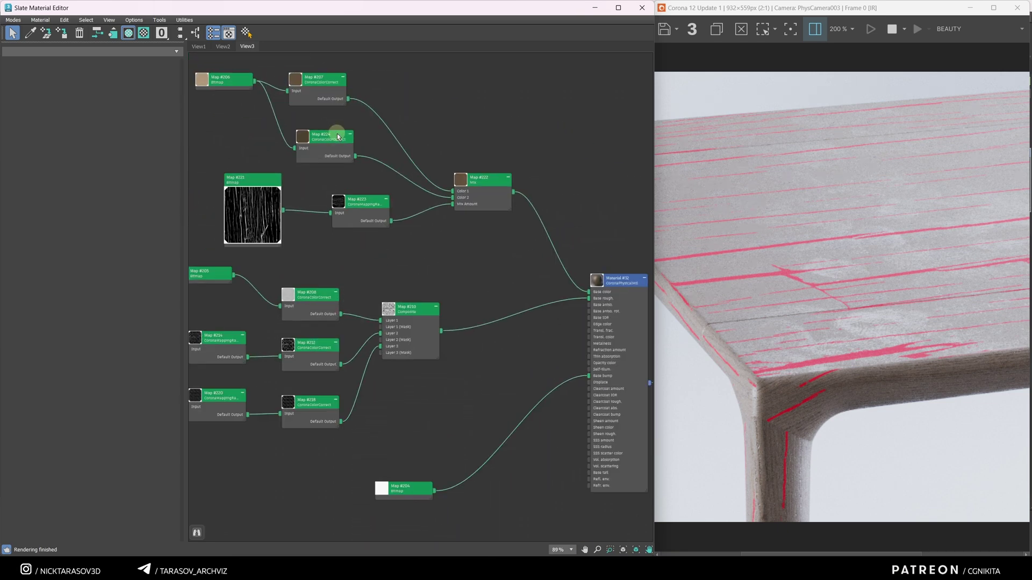
scroll(337, 134, down, 3)
middle_drag(329, 129, 363, 136)
drag(289, 102, 272, 112)
double_click(273, 113)
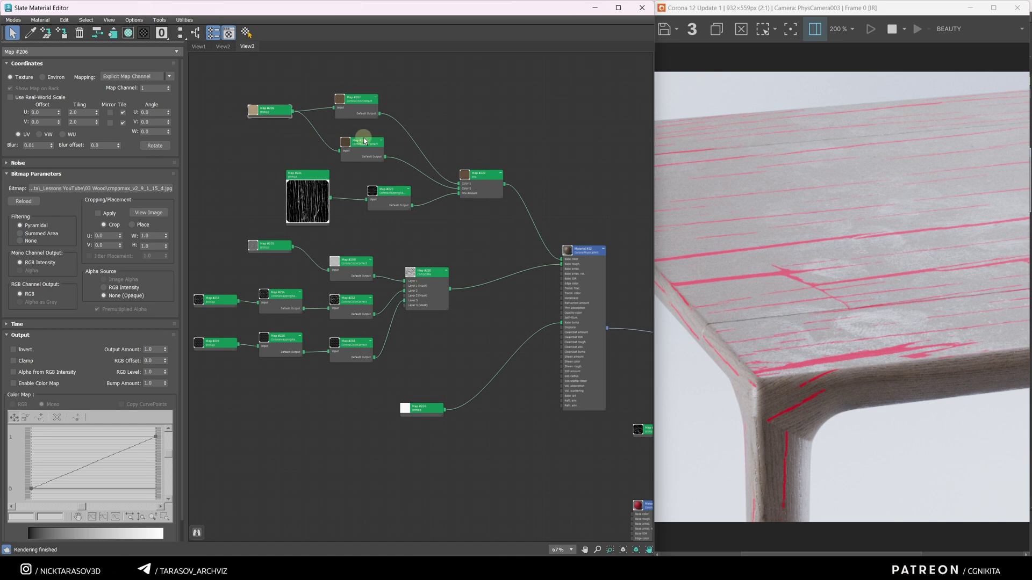
drag(364, 139, 351, 138)
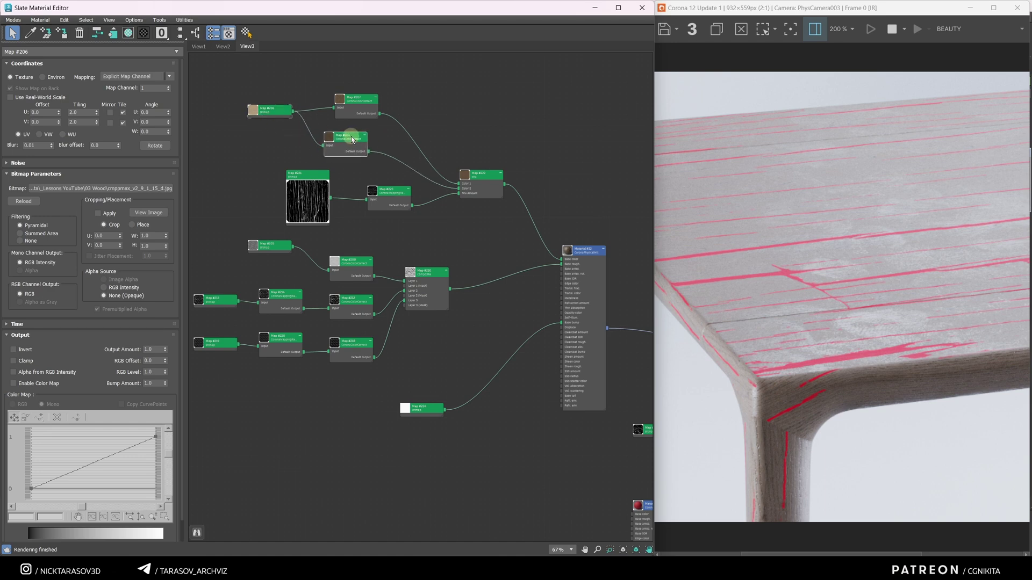
- Connect the darkened CoronaColorCorrect to the Base color input of the red physical material
scroll(351, 138, down, 4)
scroll(352, 138, down, 3)
middle_drag(351, 138, 255, 86)
scroll(255, 86, up, 5)
mouse_move(269, 97)
mouse_down()
mouse_move(372, 249)
mouse_move(499, 402)
mouse_up()
middle_drag(297, 149, 408, 217)
scroll(434, 188, up, 3)
scroll(438, 182, up, 1)
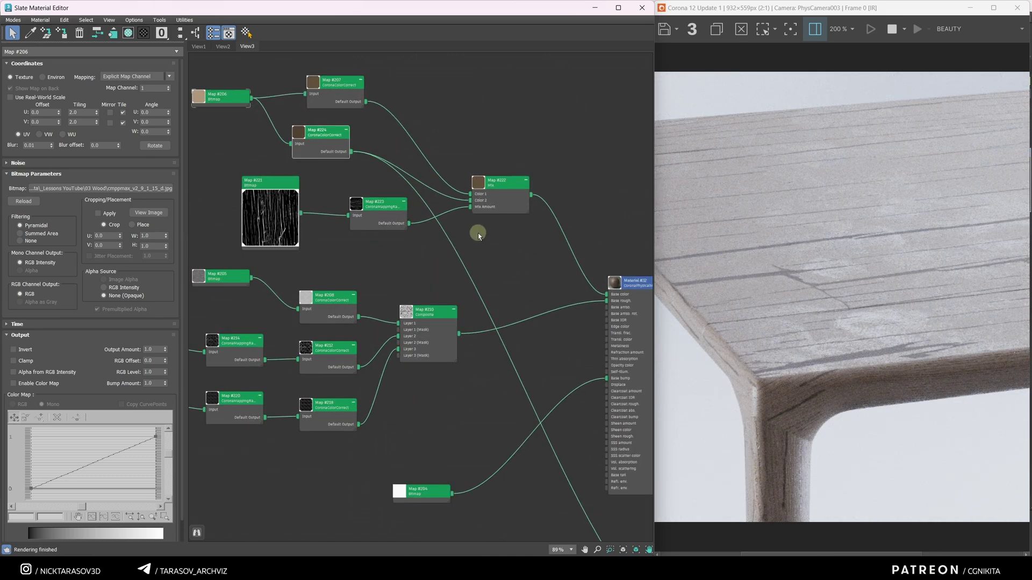
- Replace the Mix map, its crack bitmap and randomizer with a direct connection from the original CoronaColorCorrect to the wood's Base color
double_click(504, 185)
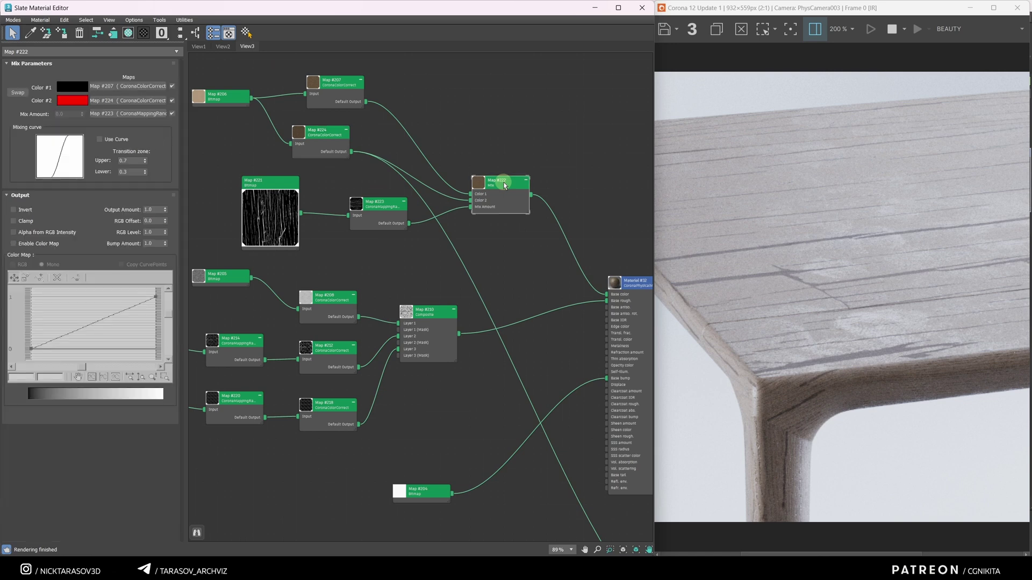
click(250, 202)
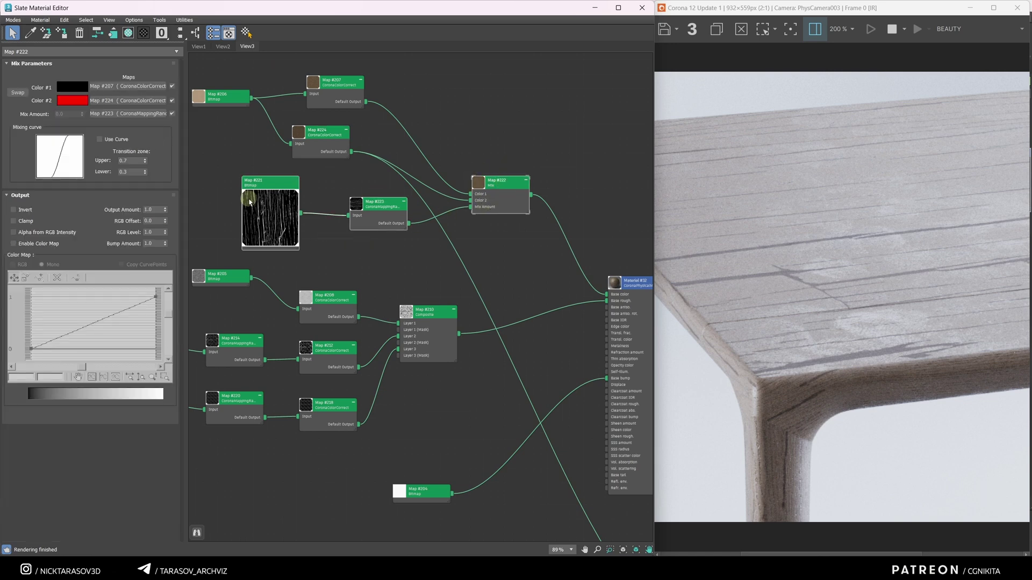
key(Delete)
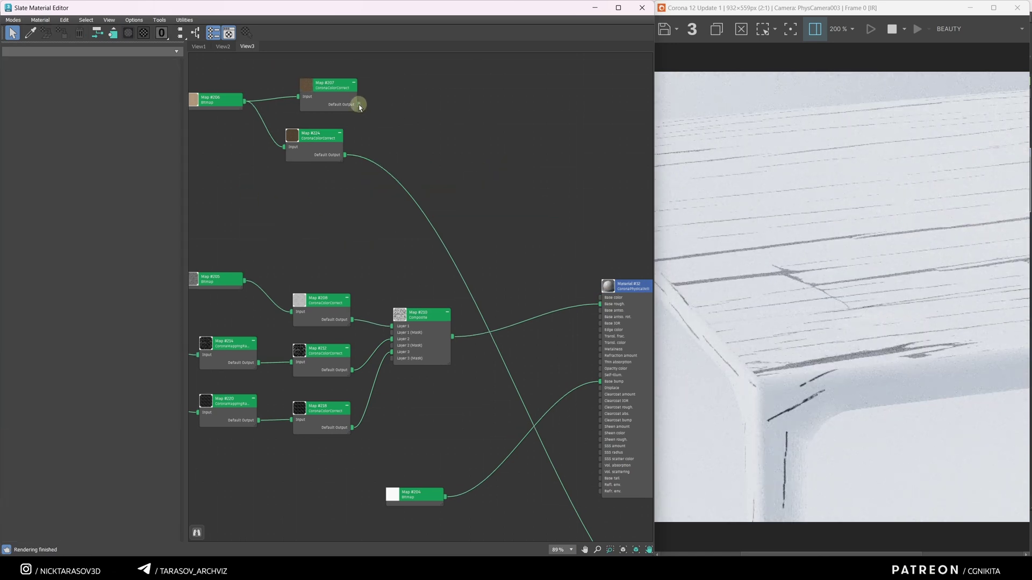
drag(394, 119, 615, 293)
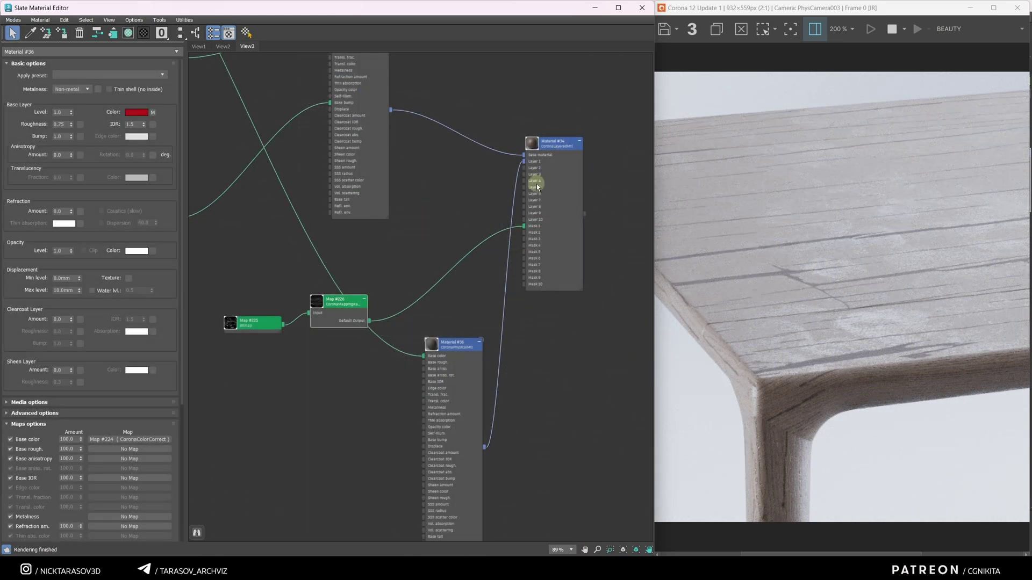
scroll(537, 185, down, 8)
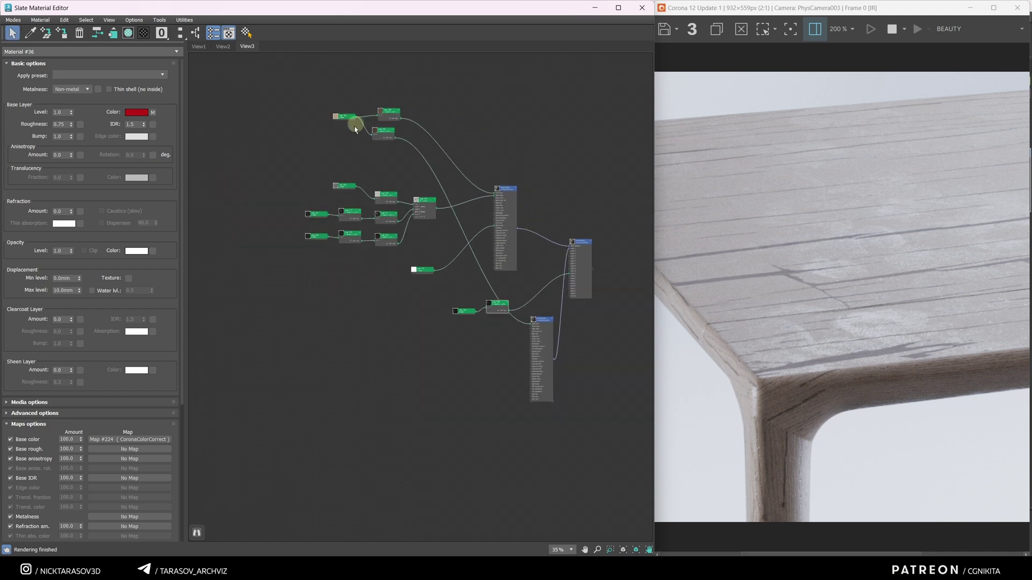
scroll(424, 202, up, 3)
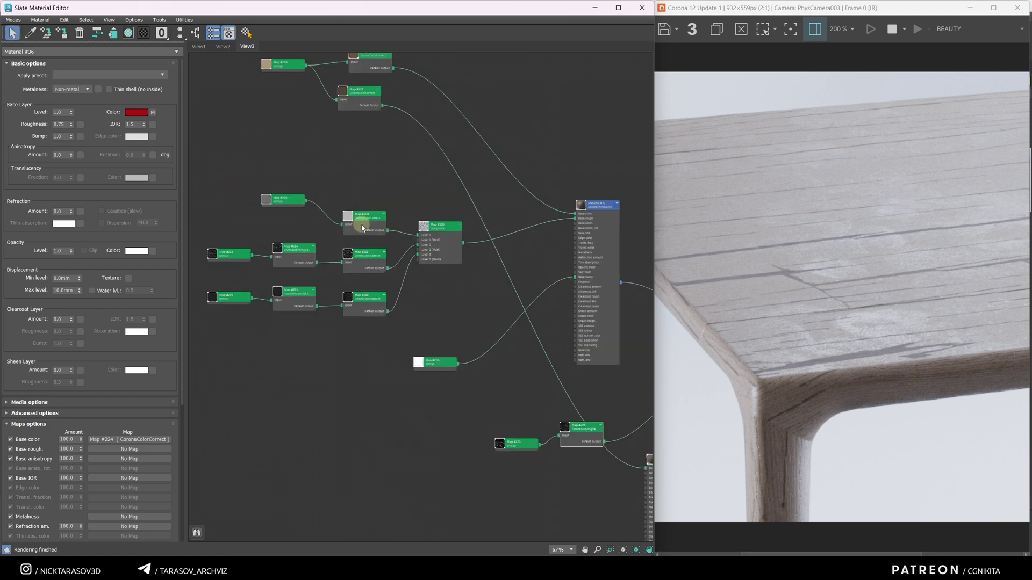
scroll(362, 228, down, 1)
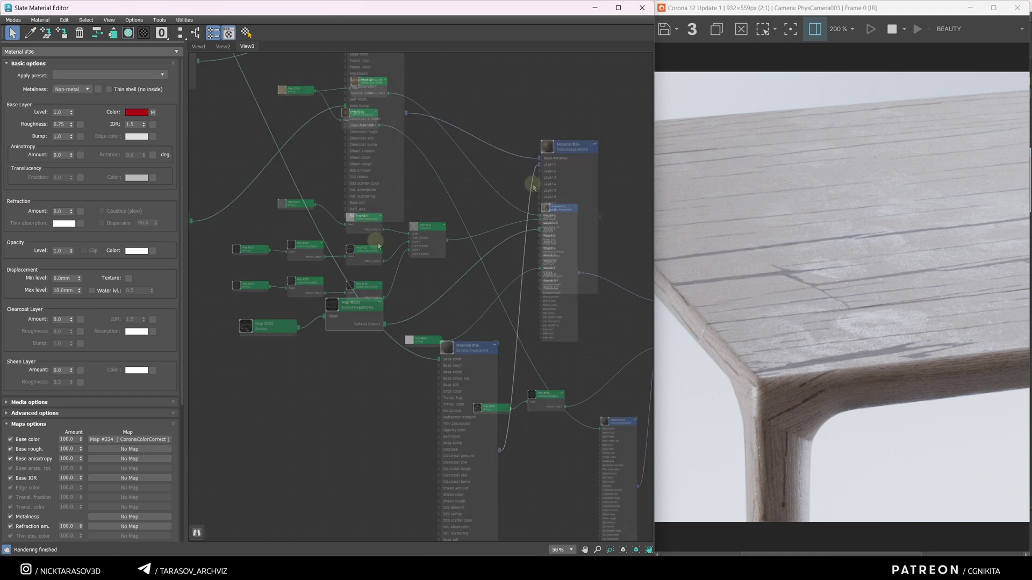
- Examine the 0014.jpg crack bitmap in an enlarged node preview, along with the randomizer it feeds
scroll(511, 252, down, 1)
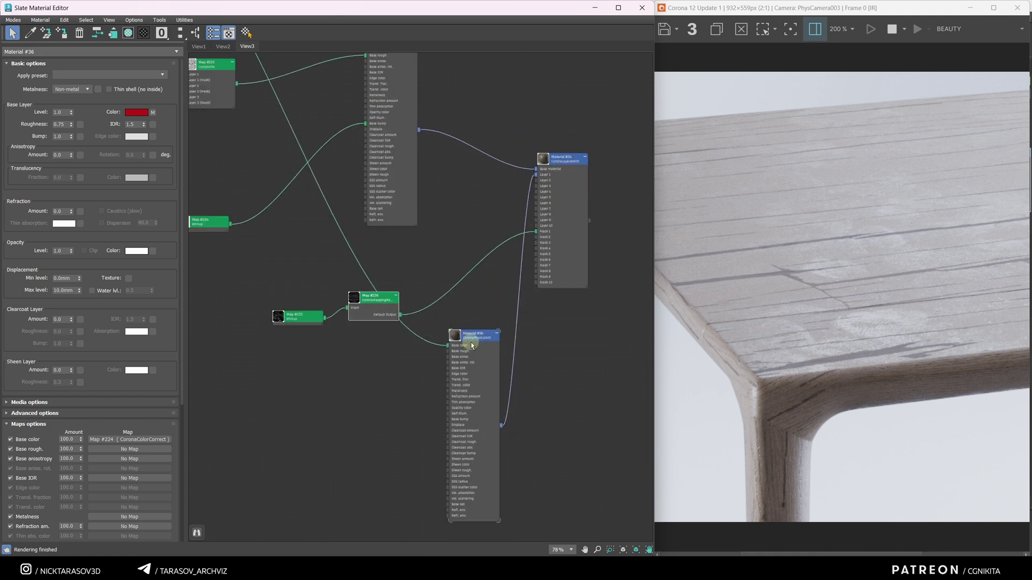
scroll(471, 331, up, 1)
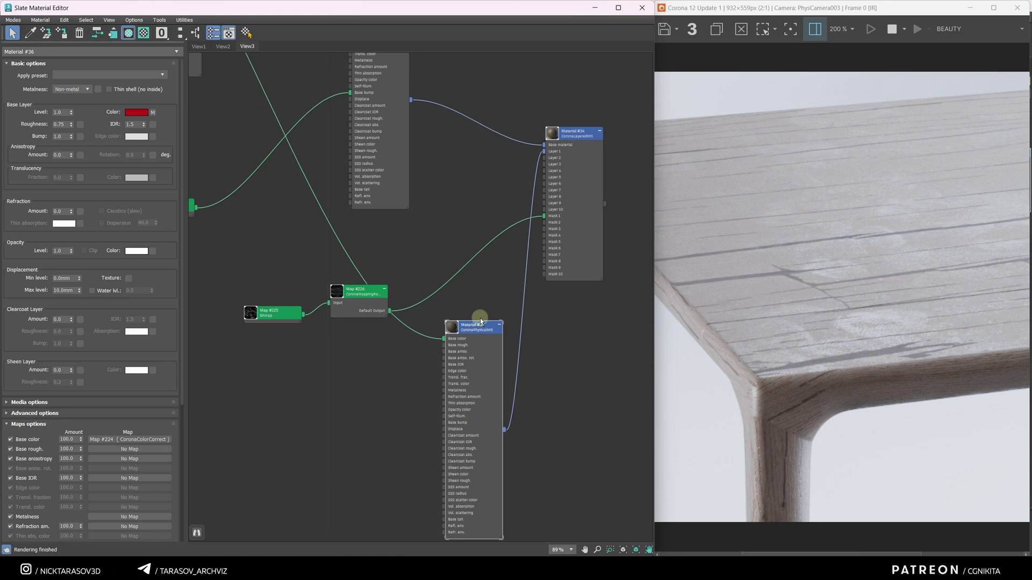
click(249, 314)
scroll(259, 343, up, 4)
double_click(279, 315)
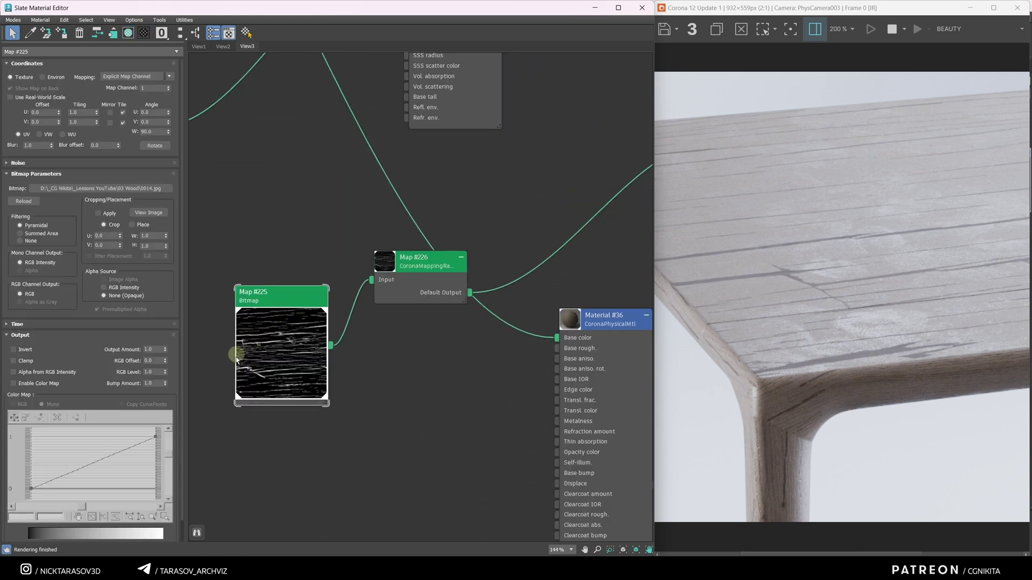
click(435, 261)
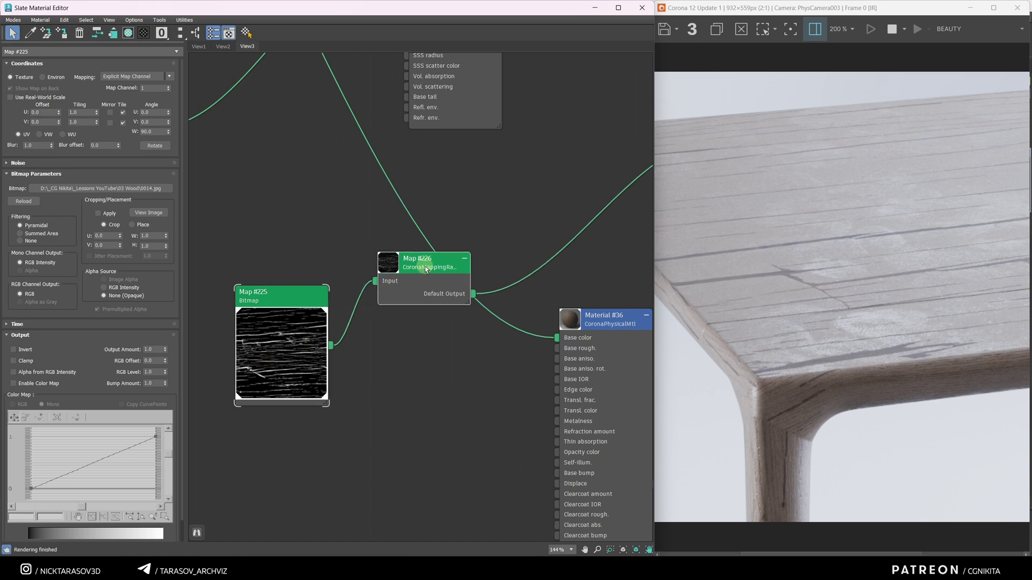
double_click(295, 336)
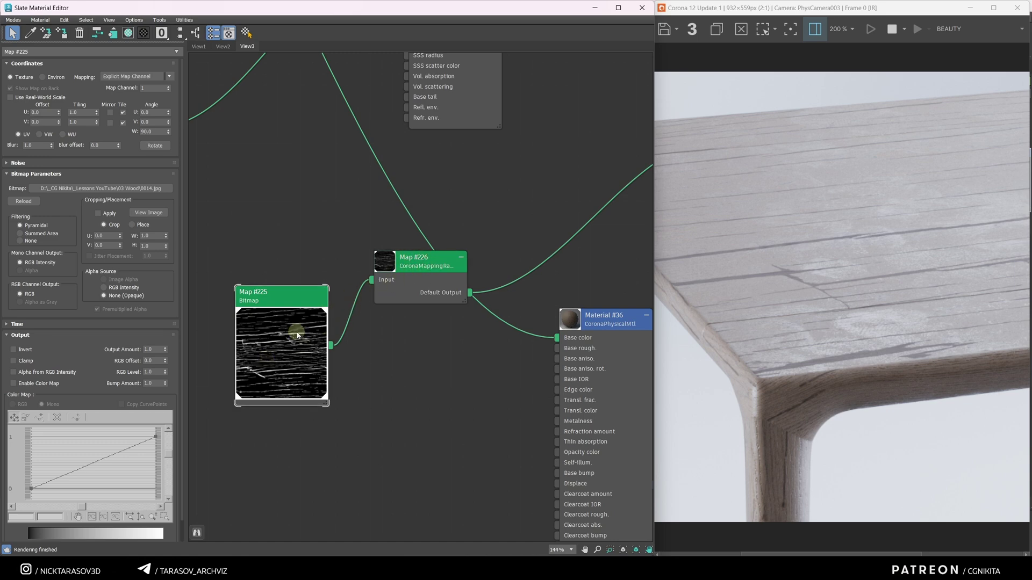
drag(301, 306, 290, 282)
scroll(318, 328, down, 1)
- Test the red crack-layer material's base roughness at 0 and settle on a roughness of 0.62
click(513, 300)
middle_drag(515, 281, 470, 217)
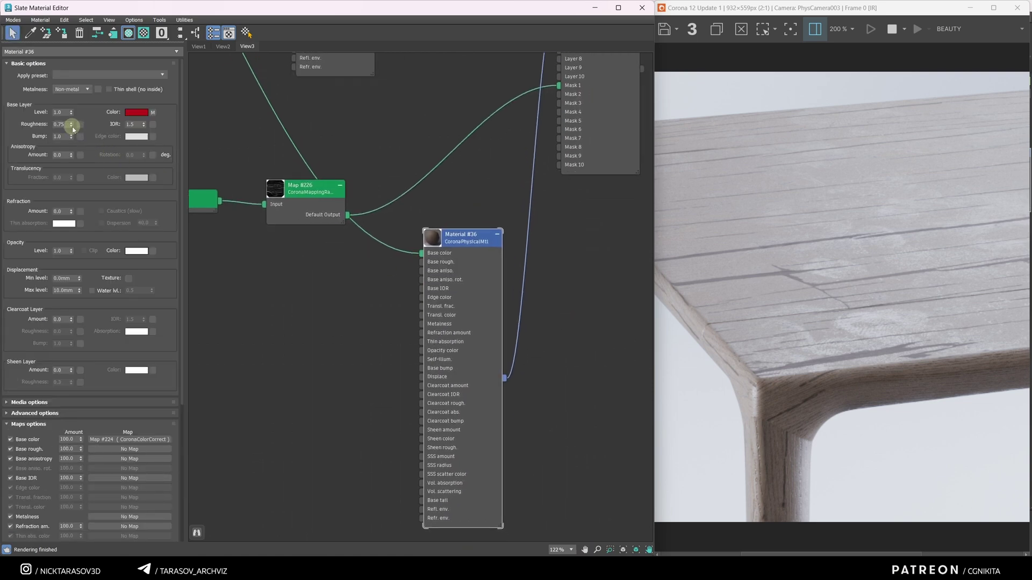
right_click(71, 125)
scroll(806, 274, up, 3)
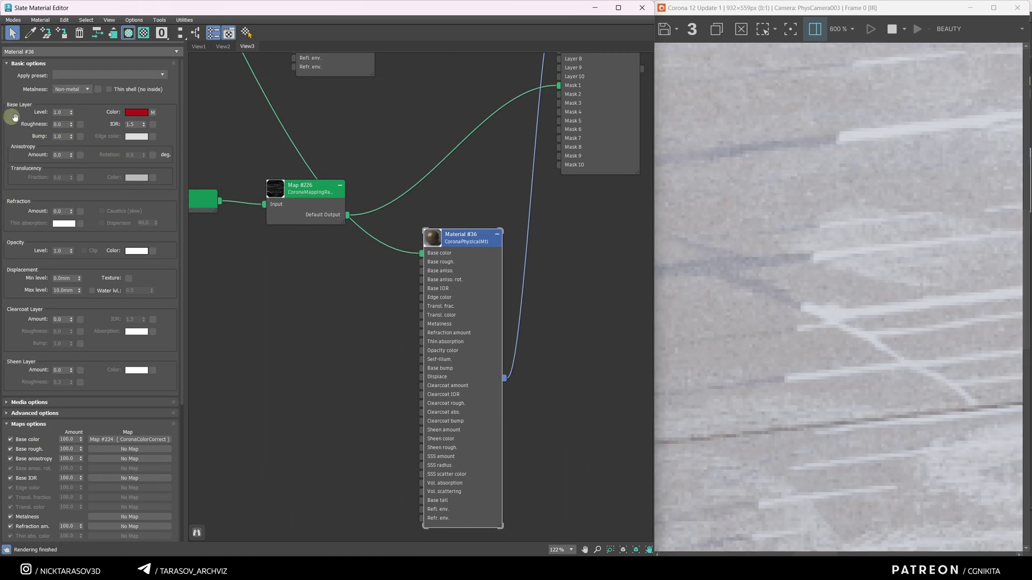
drag(71, 126, 70, 110)
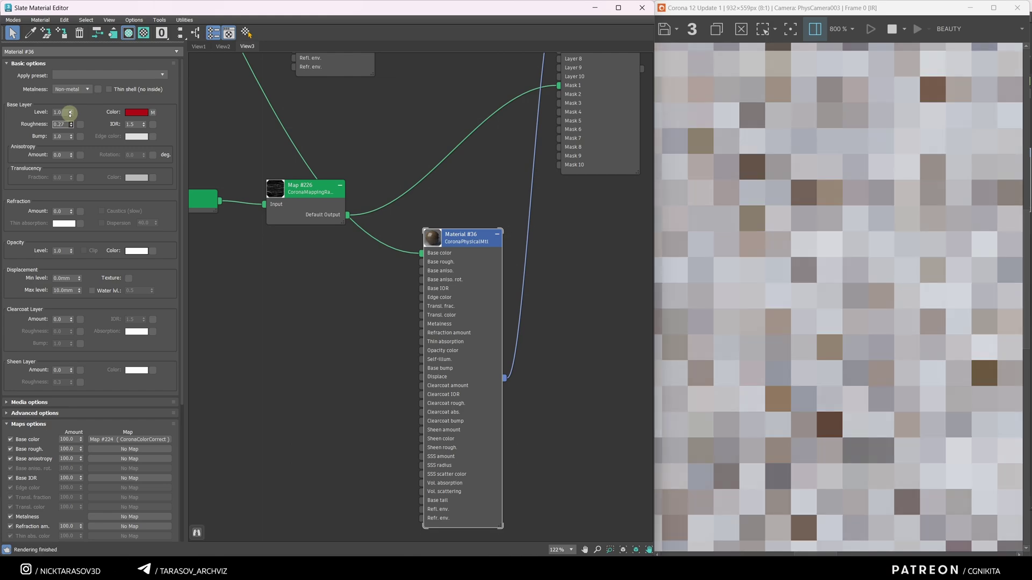
scroll(767, 288, down, 2)
double_click(67, 124)
text(0.7)
key(Return)
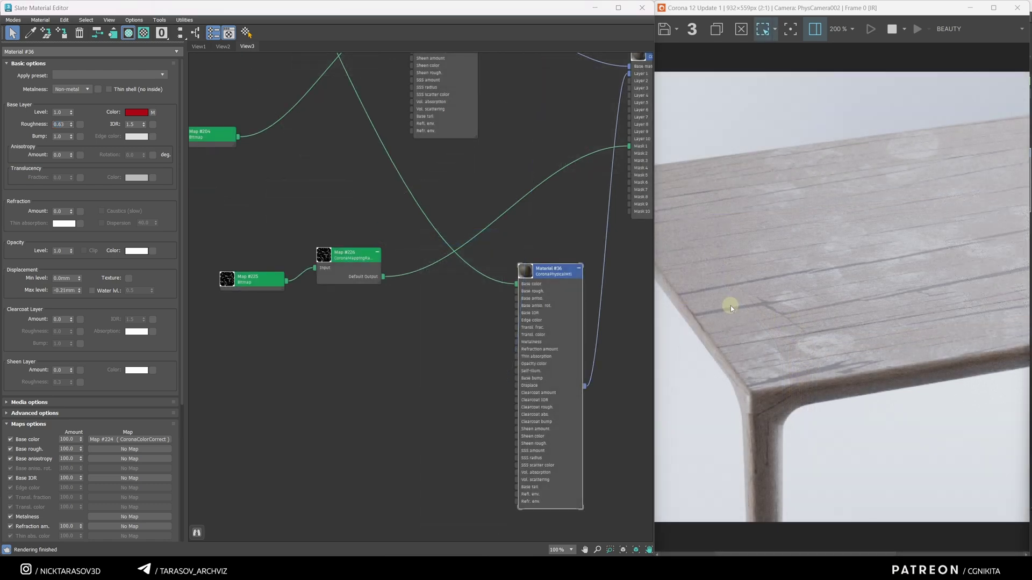
- Connect the 0014.jpg crack randomizer's output to the Displace input of the red crack-layer material
scroll(732, 305, up, 1)
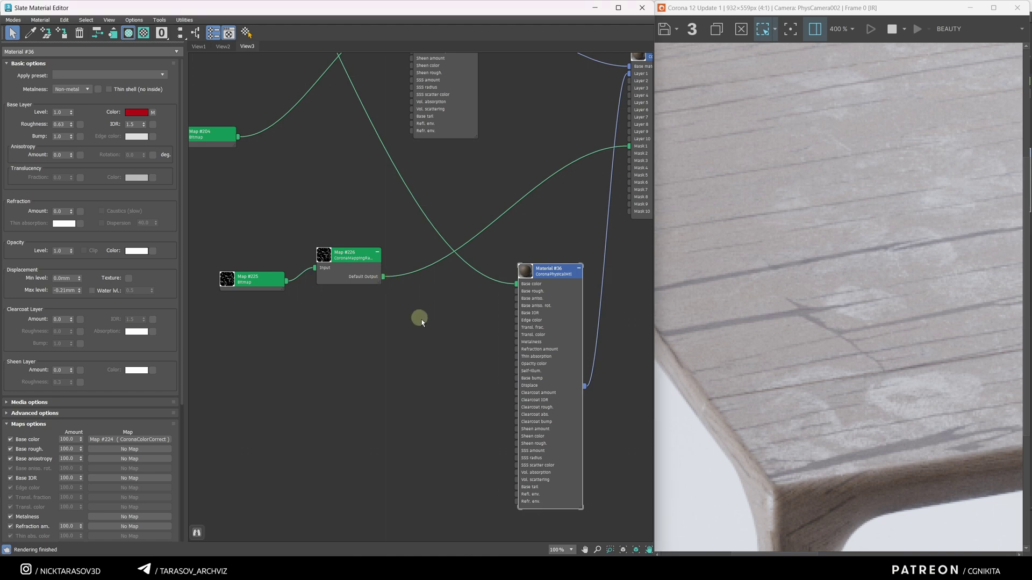
drag(383, 277, 516, 386)
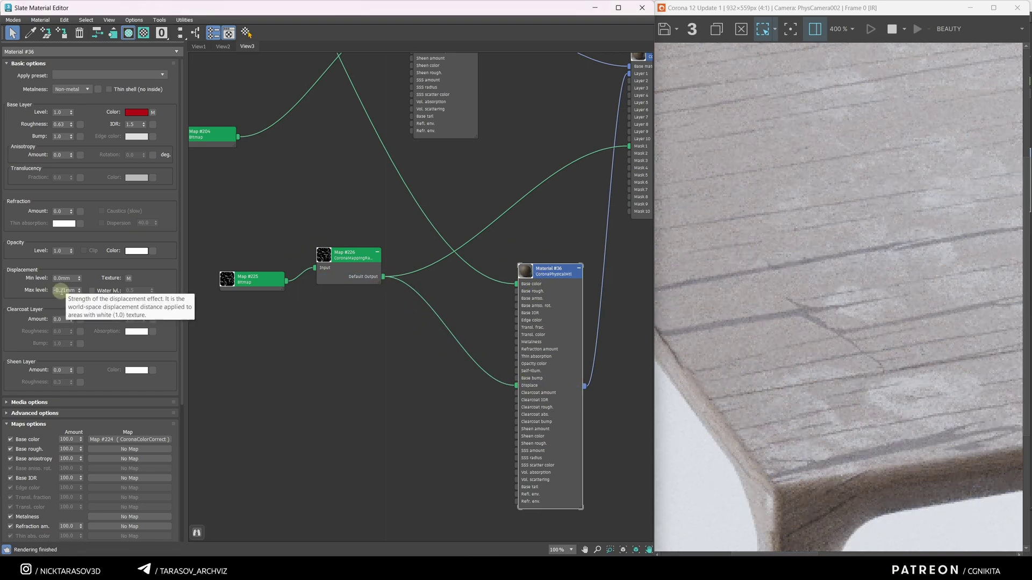
click(61, 291)
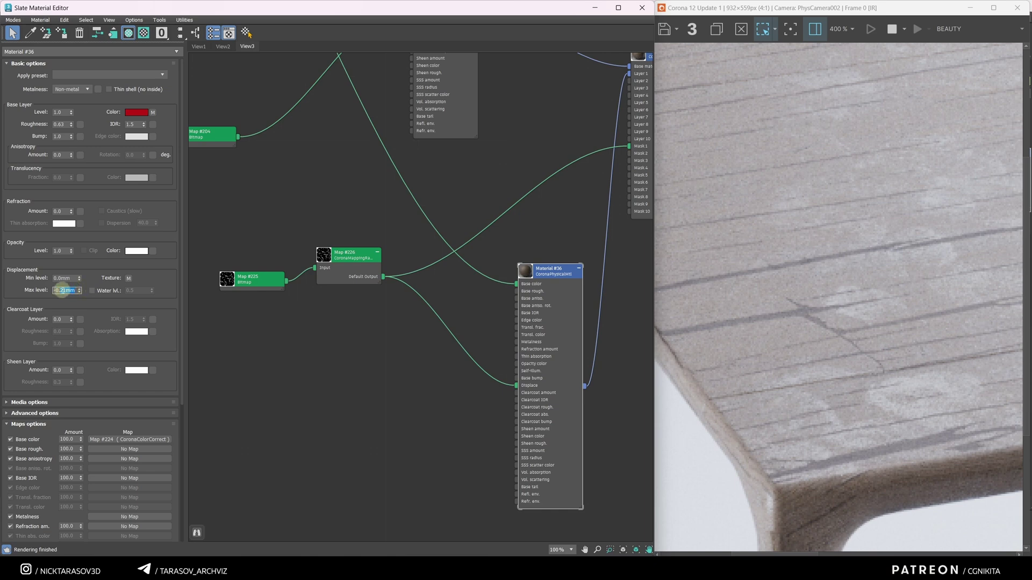
- Switch the render to PhysCamera001 and examine the displaced cracks on the table leg and edge
middle_drag(754, 377, 767, 323)
key(c)
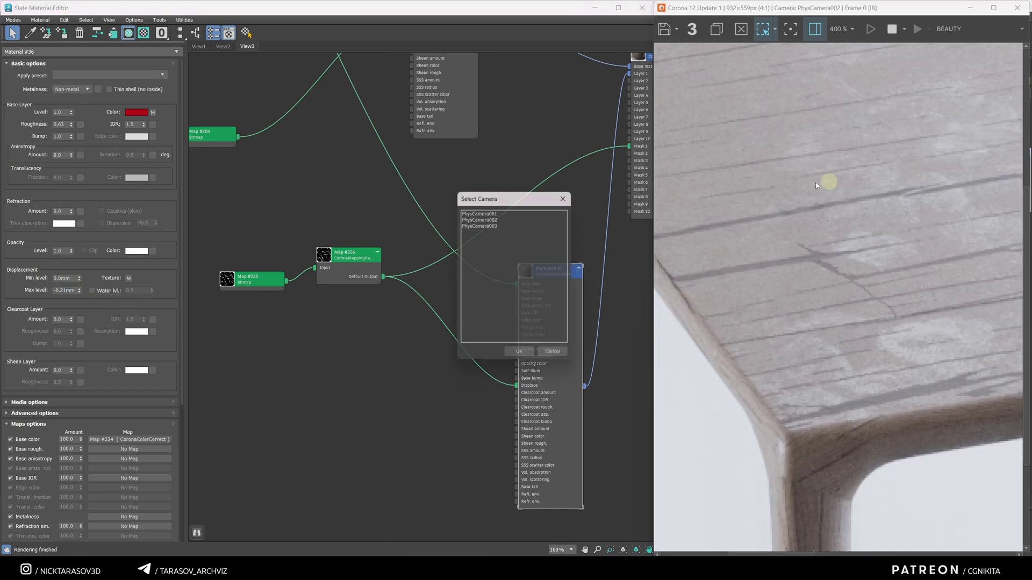
key(Return)
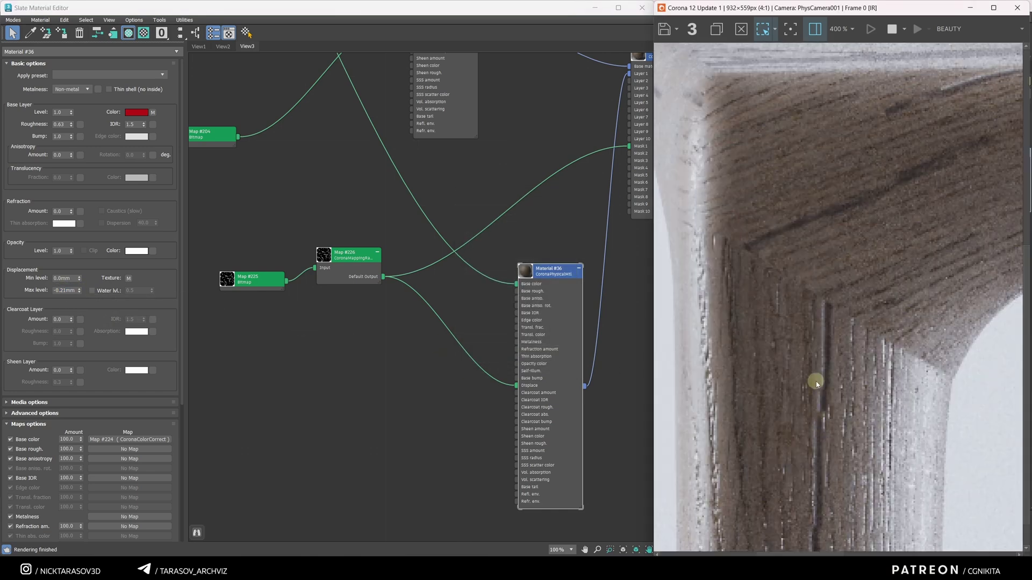
scroll(855, 316, down, 2)
scroll(880, 265, up, 1)
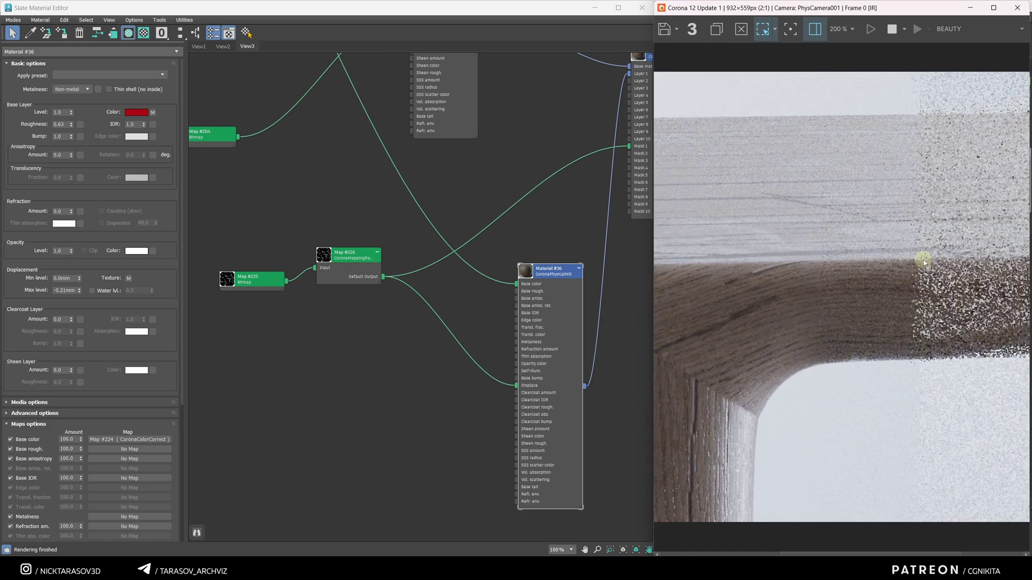
scroll(923, 263, down, 1)
- Try successive seeds on the 0014.jpg crack randomizer and set the seed to 23
double_click(359, 255)
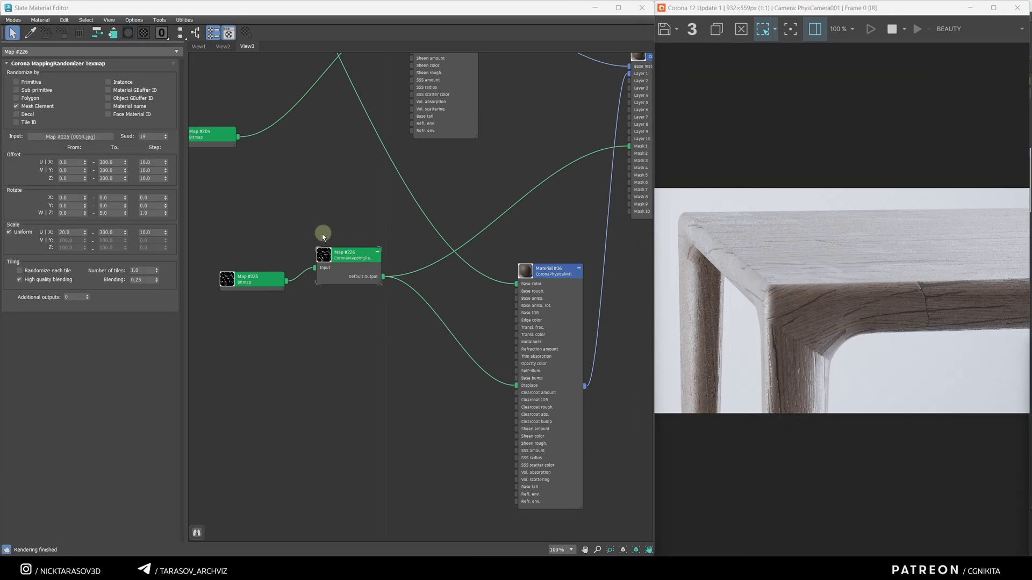
click(165, 136)
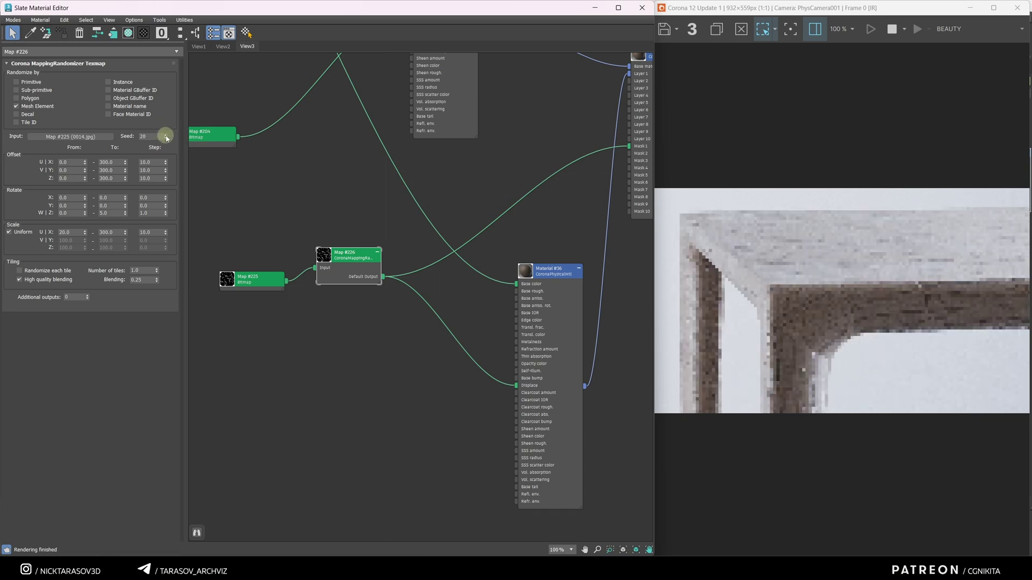
click(165, 136)
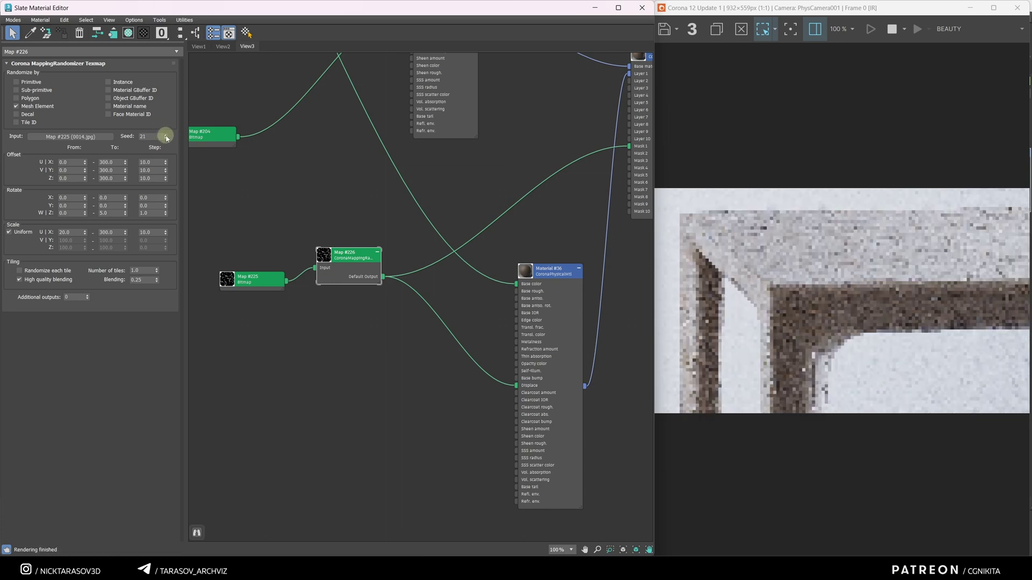
click(166, 136)
click(165, 136)
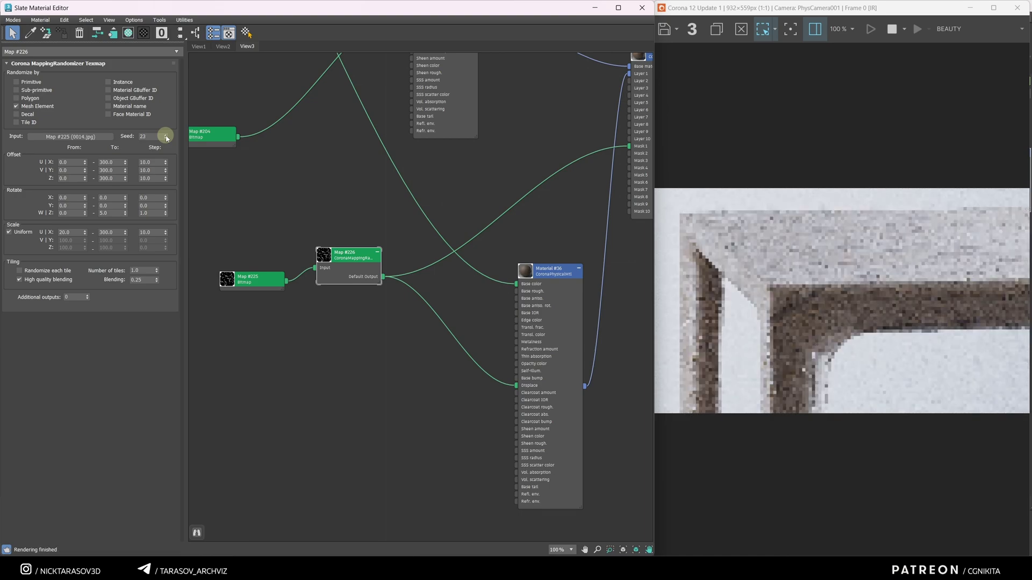
scroll(794, 339, up, 1)
scroll(790, 369, down, 1)
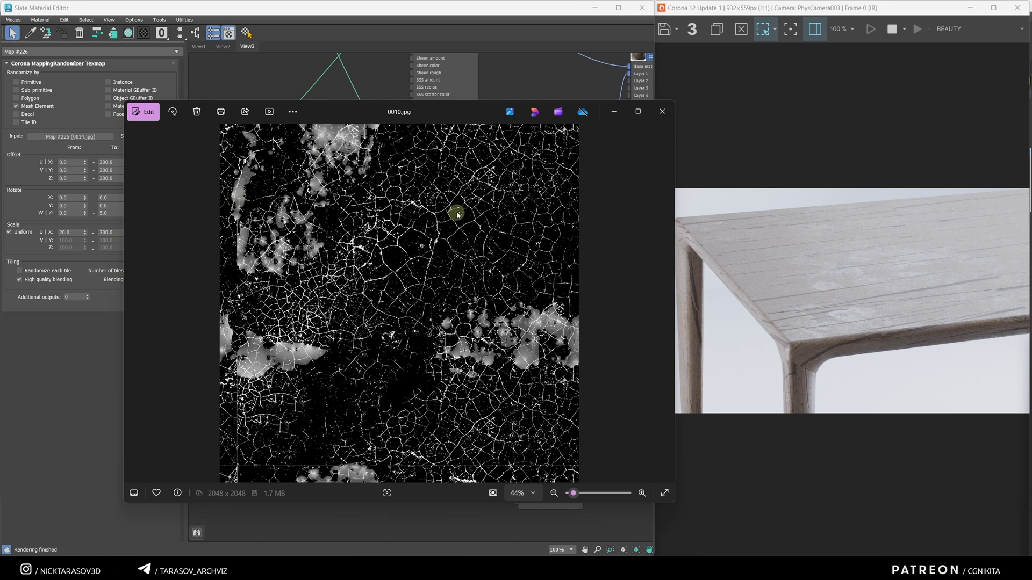
- Close the 0010.jpg image preview and add that file from the 03 Wood folder to the graph as a bitmap
click(662, 111)
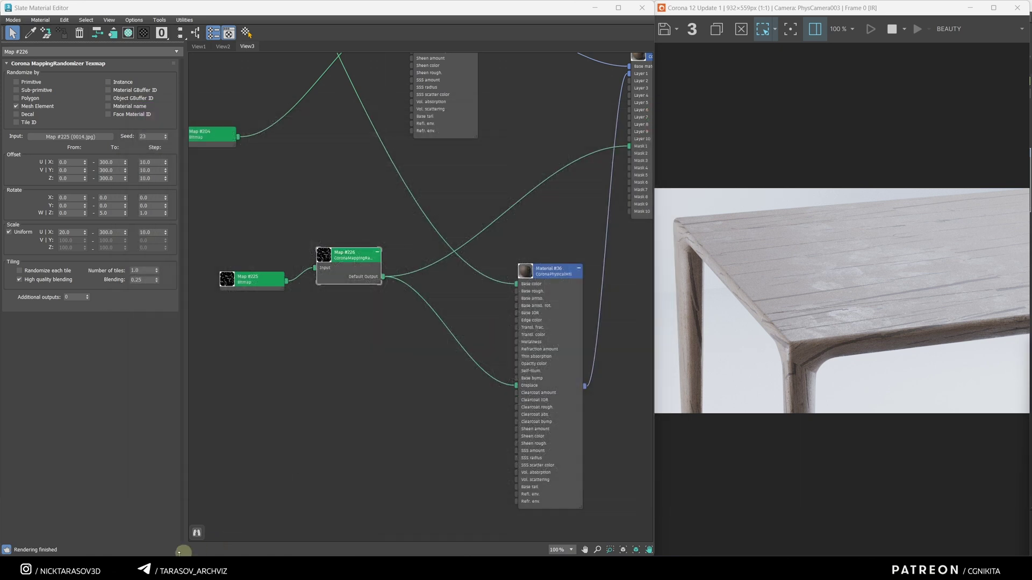
click(180, 568)
drag(534, 194, 324, 316)
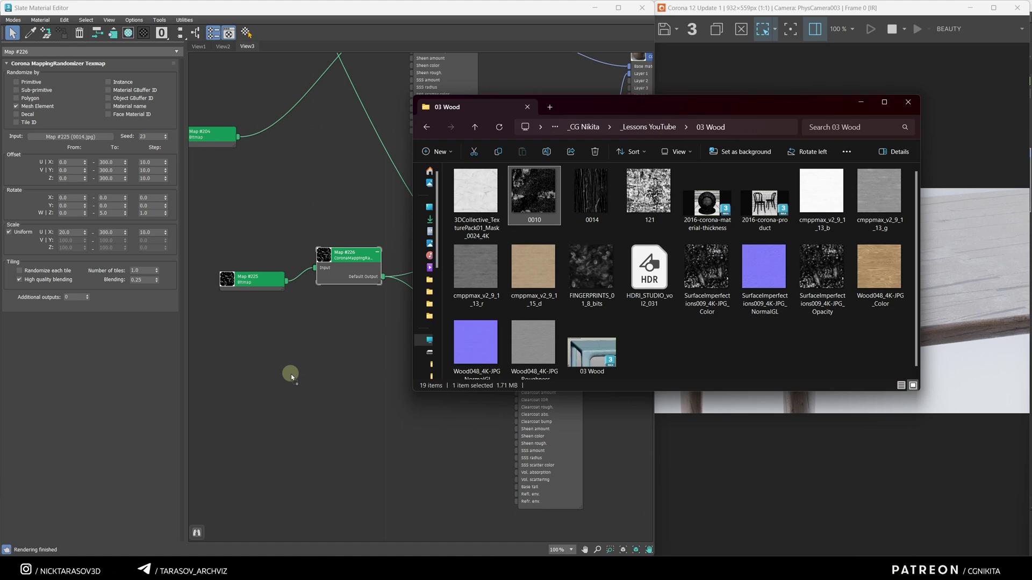
drag(292, 376, 292, 377)
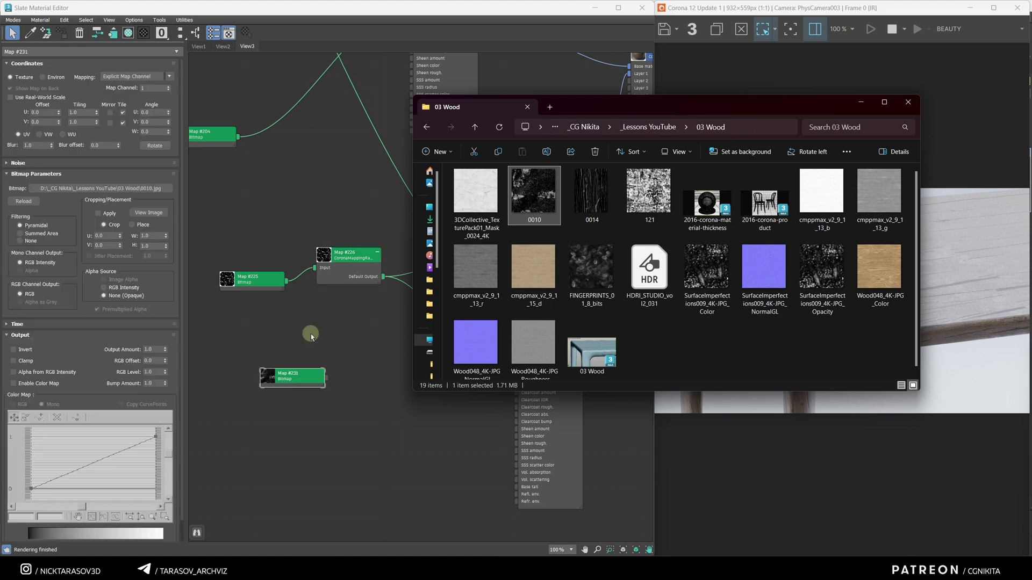
click(312, 334)
- Duplicate the crack CoronaMappingRandomizer and connect the 0010.jpg bitmap to the copy's Input
middle_drag(313, 333, 418, 315)
scroll(419, 315, up, 2)
double_click(456, 218)
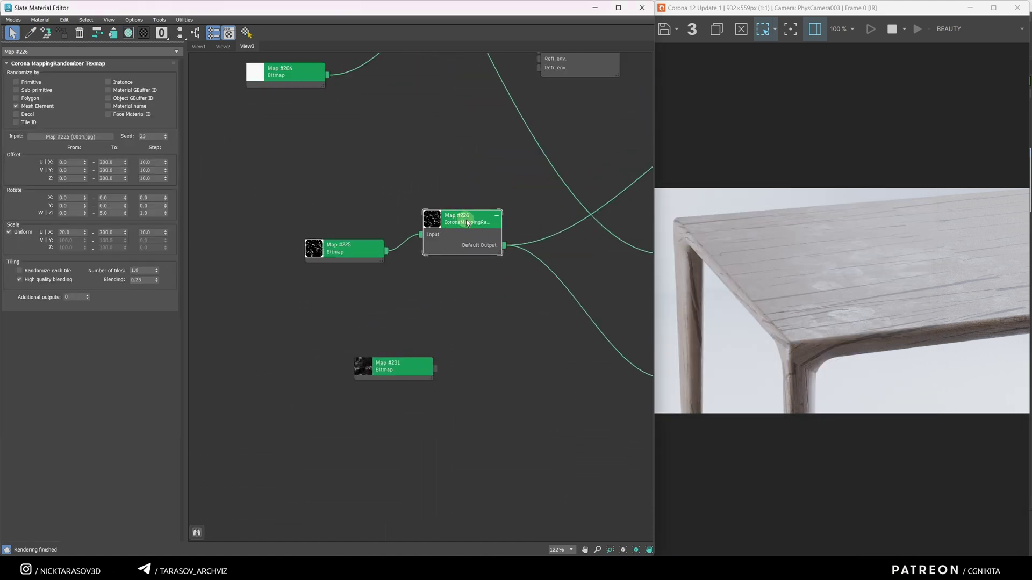
shift+drag(466, 223, 495, 351)
drag(424, 370, 452, 362)
middle_drag(490, 324, 457, 331)
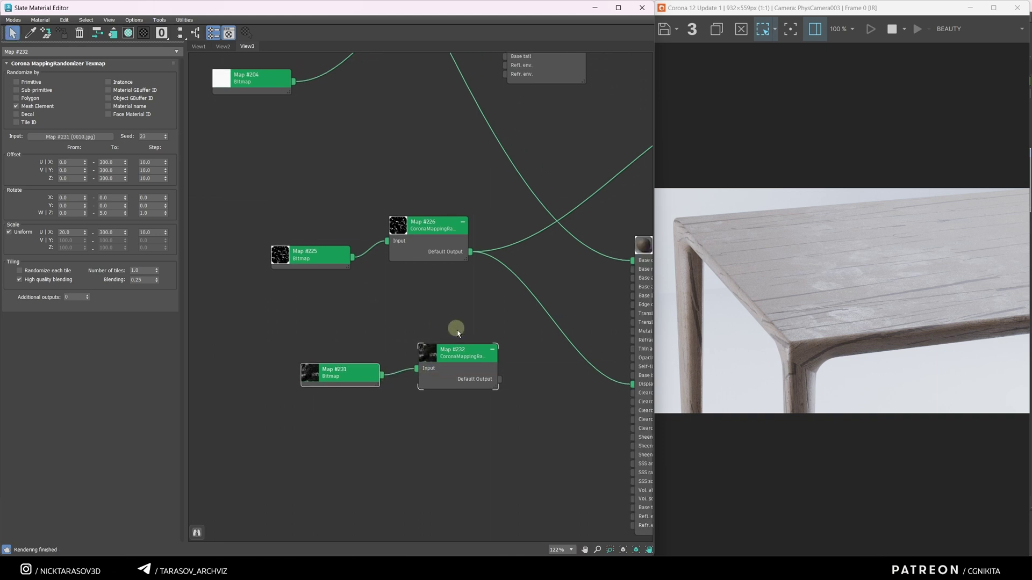
- Feed Mask 1 and the Displace input from the 0010.jpg randomizer instead, and move the 0014.jpg nodes aside
drag(501, 380, 472, 258)
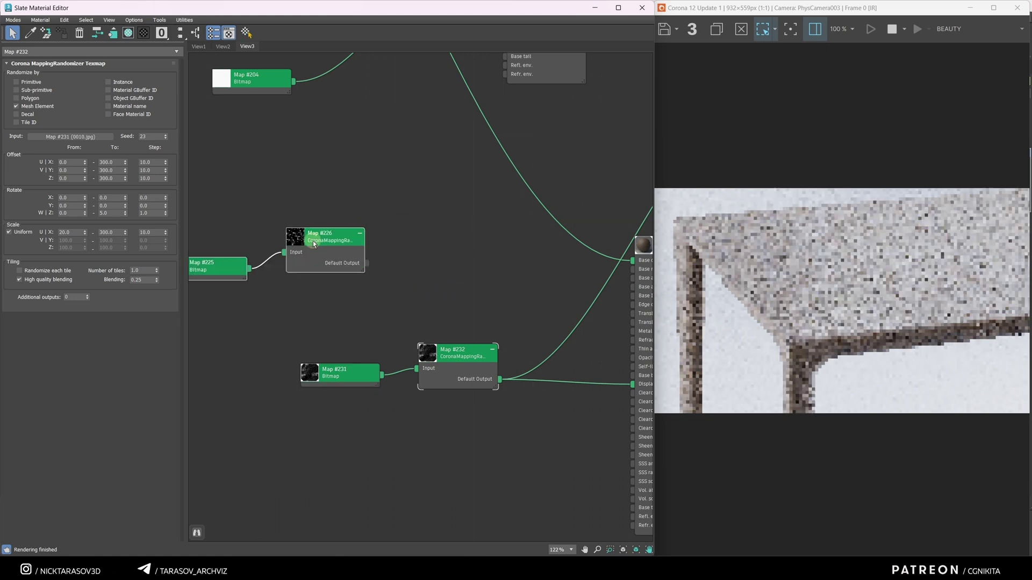
scroll(322, 322, down, 3)
click(373, 367)
drag(374, 367, 377, 372)
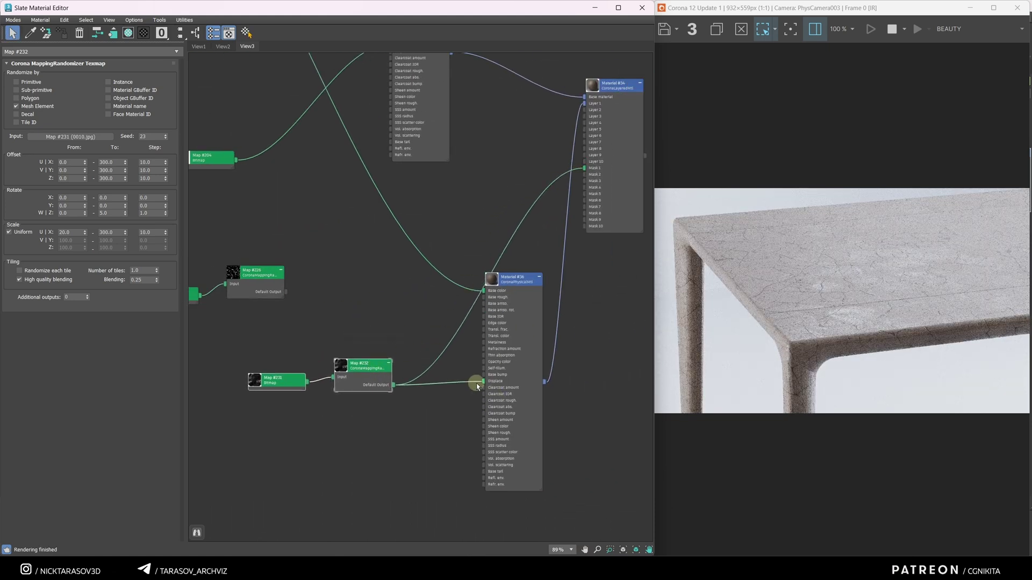
scroll(818, 295, up, 1)
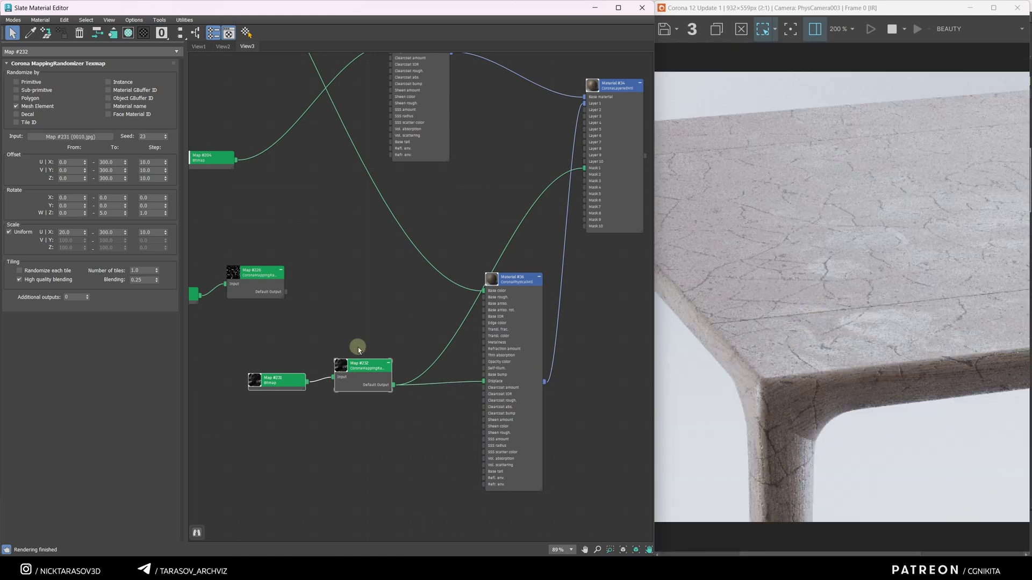
scroll(827, 328, down, 1)
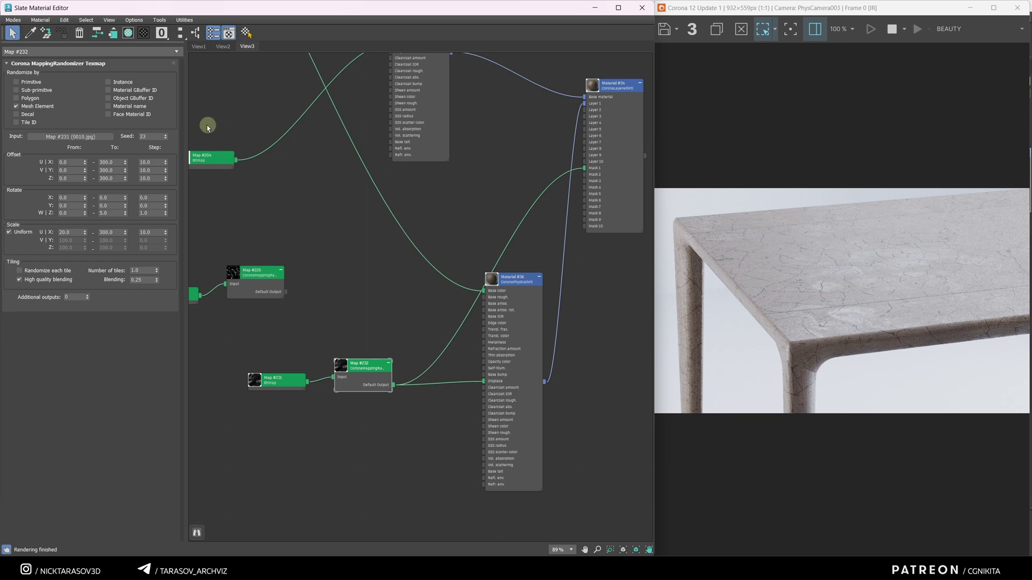
- Set the 0010.jpg randomizer's seed to 4, upper Z rotation limit to 360 and upper uniform scale limit to 150
right_click(165, 137)
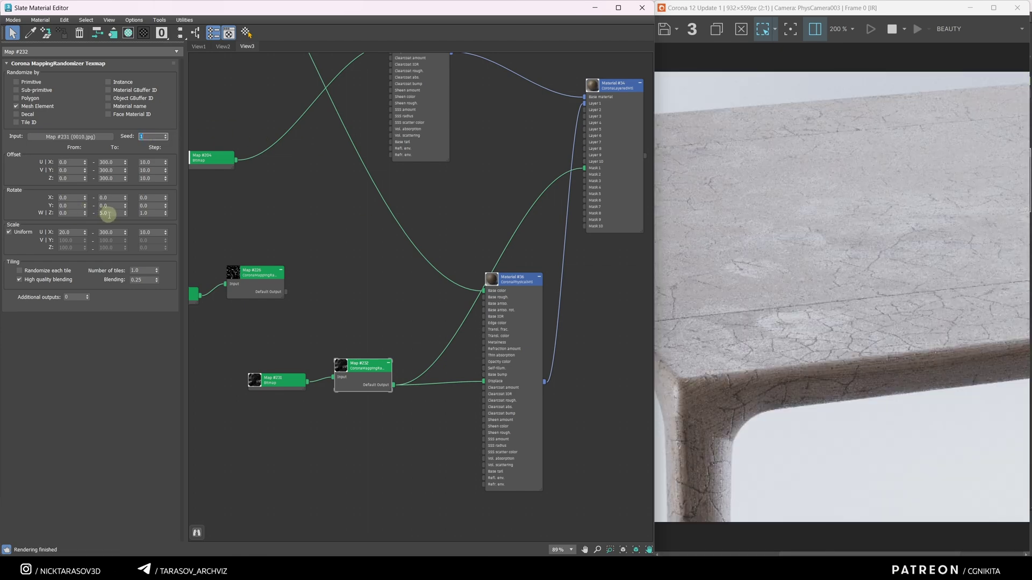
text(360)
key(Return)
scroll(744, 293, down, 1)
scroll(788, 295, up, 1)
double_click(109, 232)
text(150)
key(Return)
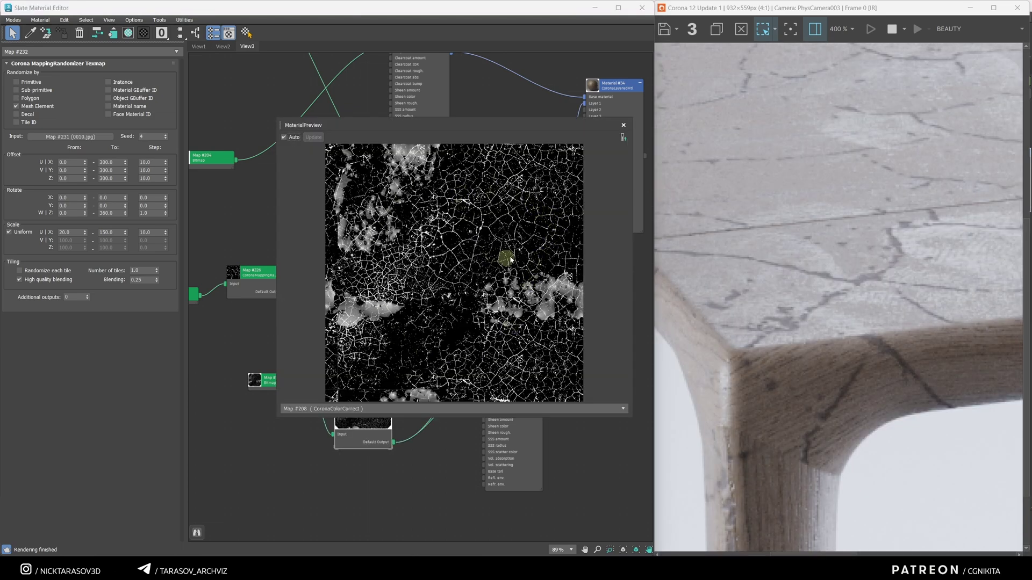
- Close the enlarged crack preview and rearrange the 0010.jpg bitmap and its randomizer
click(623, 125)
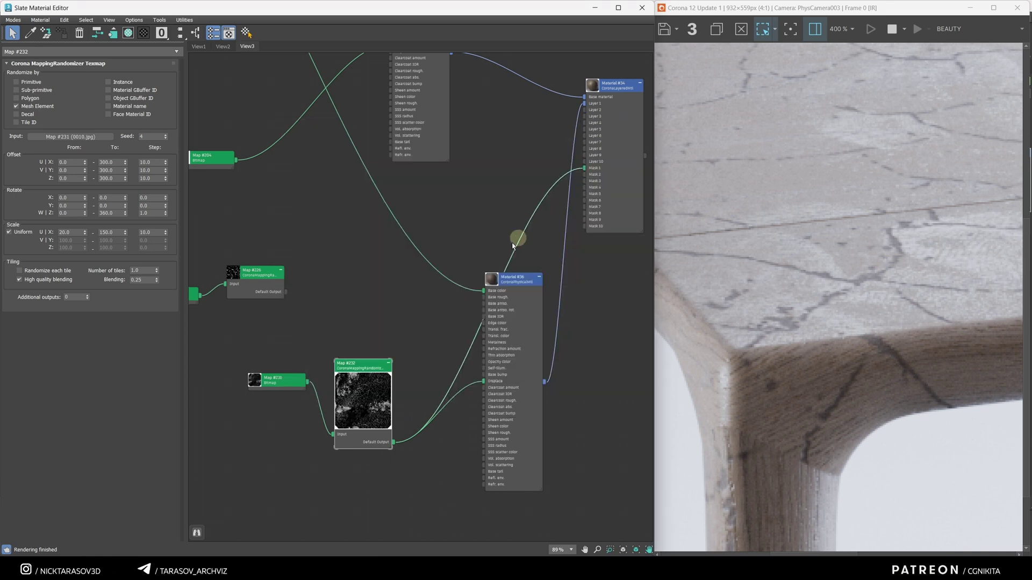
middle_drag(431, 339, 452, 296)
drag(288, 308, 302, 342)
scroll(366, 351, up, 1)
middle_drag(366, 350, 435, 330)
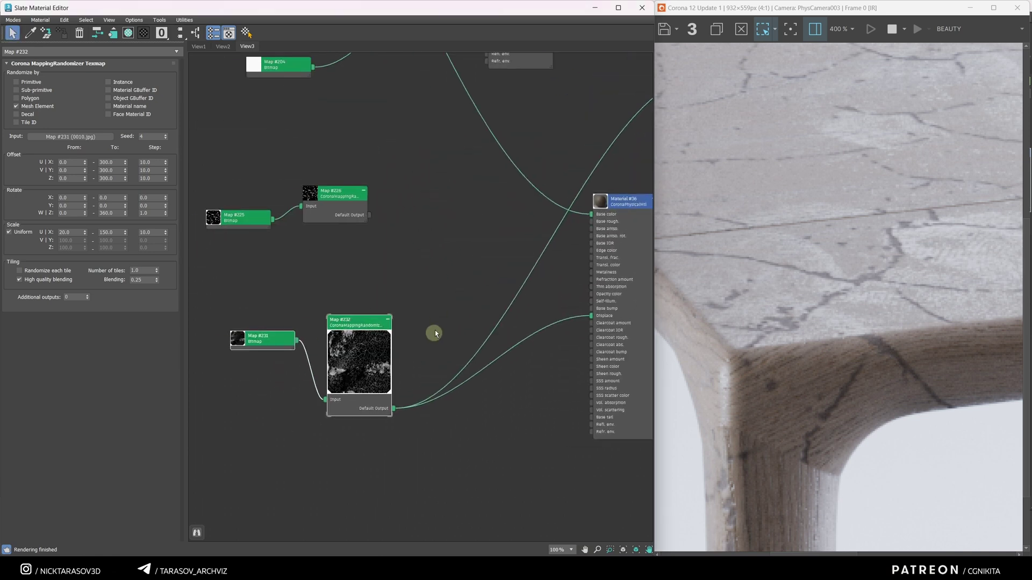
- Insert a CoronaColorCorrect between the 0010.jpg randomizer and its Mask 1 and Displace connections, and open its contrast for editing
right_click(438, 314)
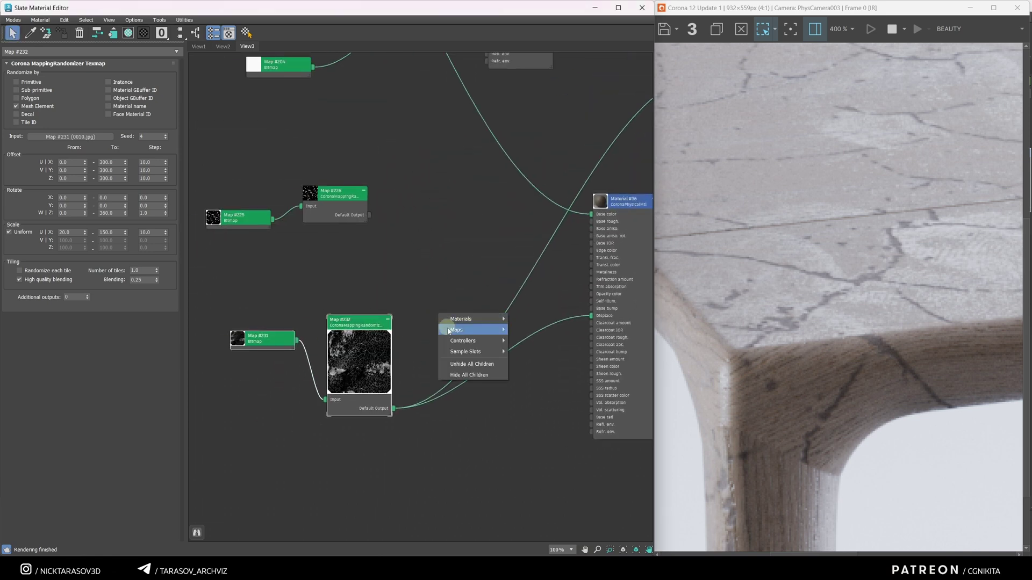
mouse_move(467, 330)
mouse_move(546, 363)
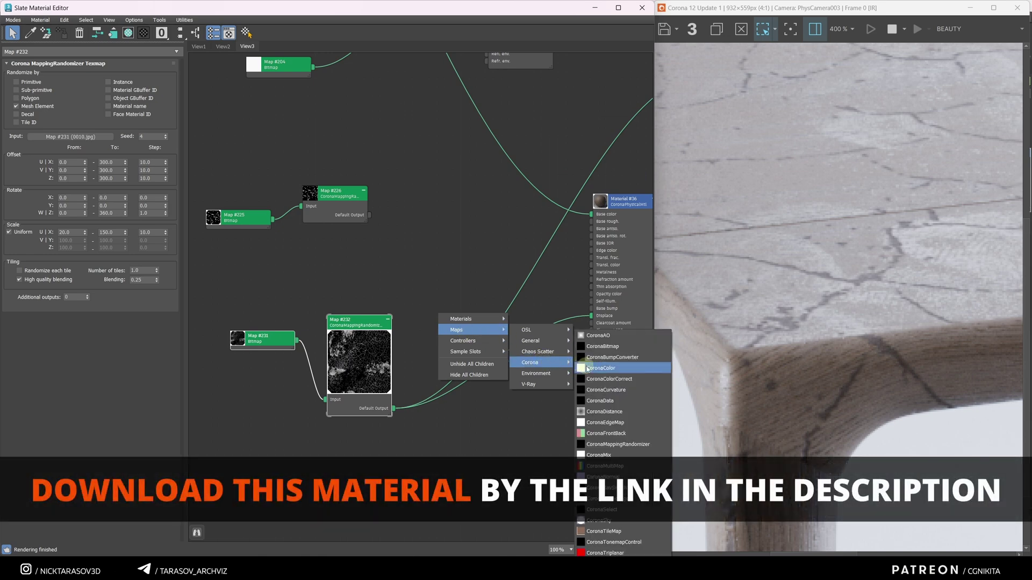
click(603, 378)
drag(451, 320, 591, 317)
drag(498, 311, 474, 294)
double_click(68, 112)
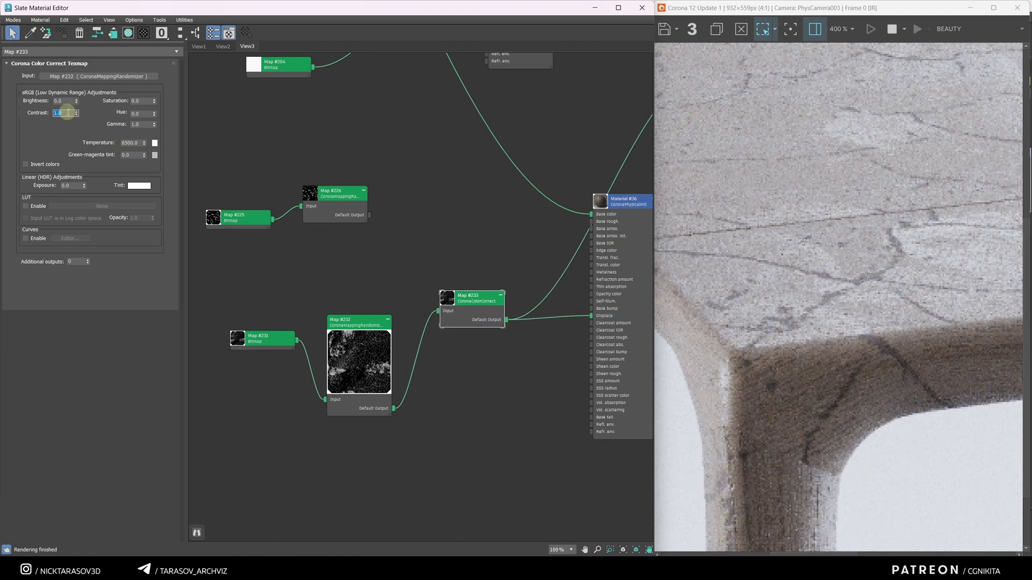